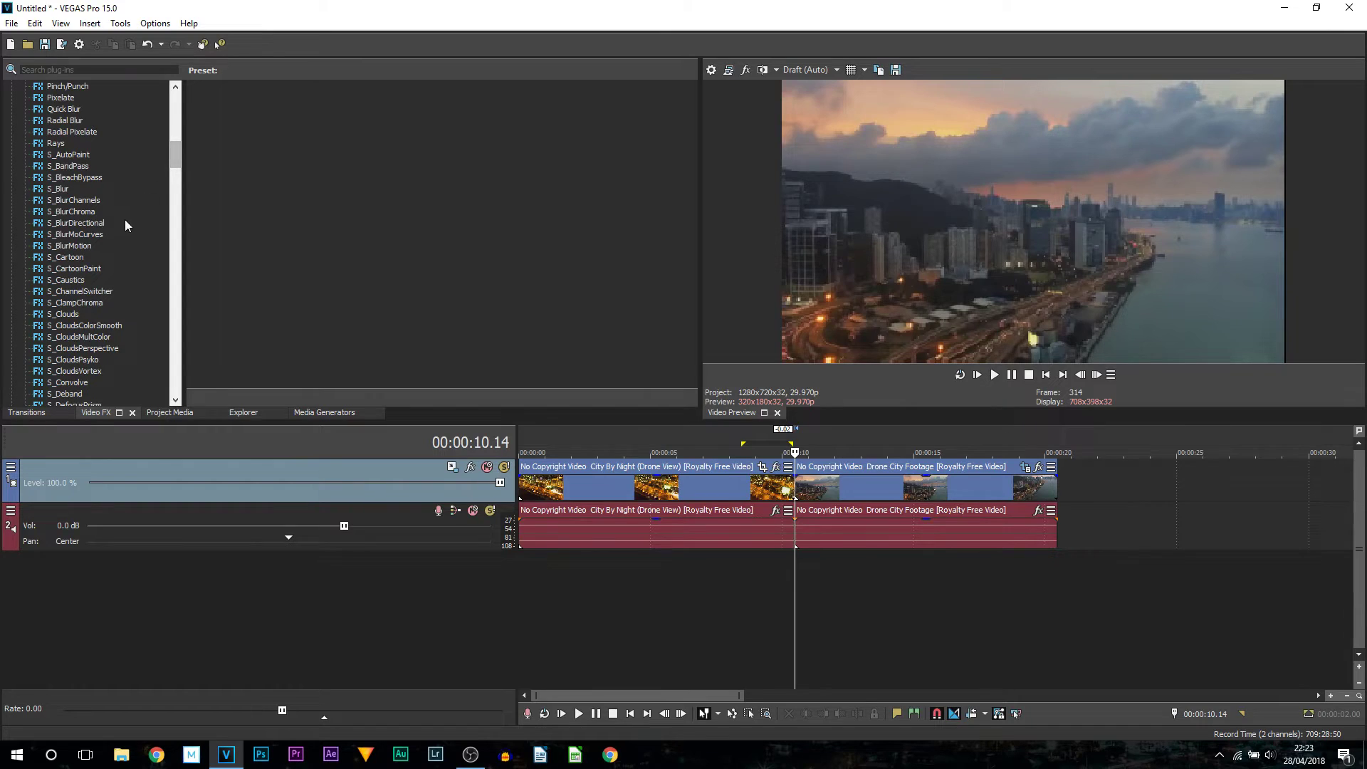
Apply the default S_BlurMoCurves effect to the City By Night clip and set its Wrap X and Wrap Y to Reflect
{"action": "left_click", "coordinate": [77, 234]}
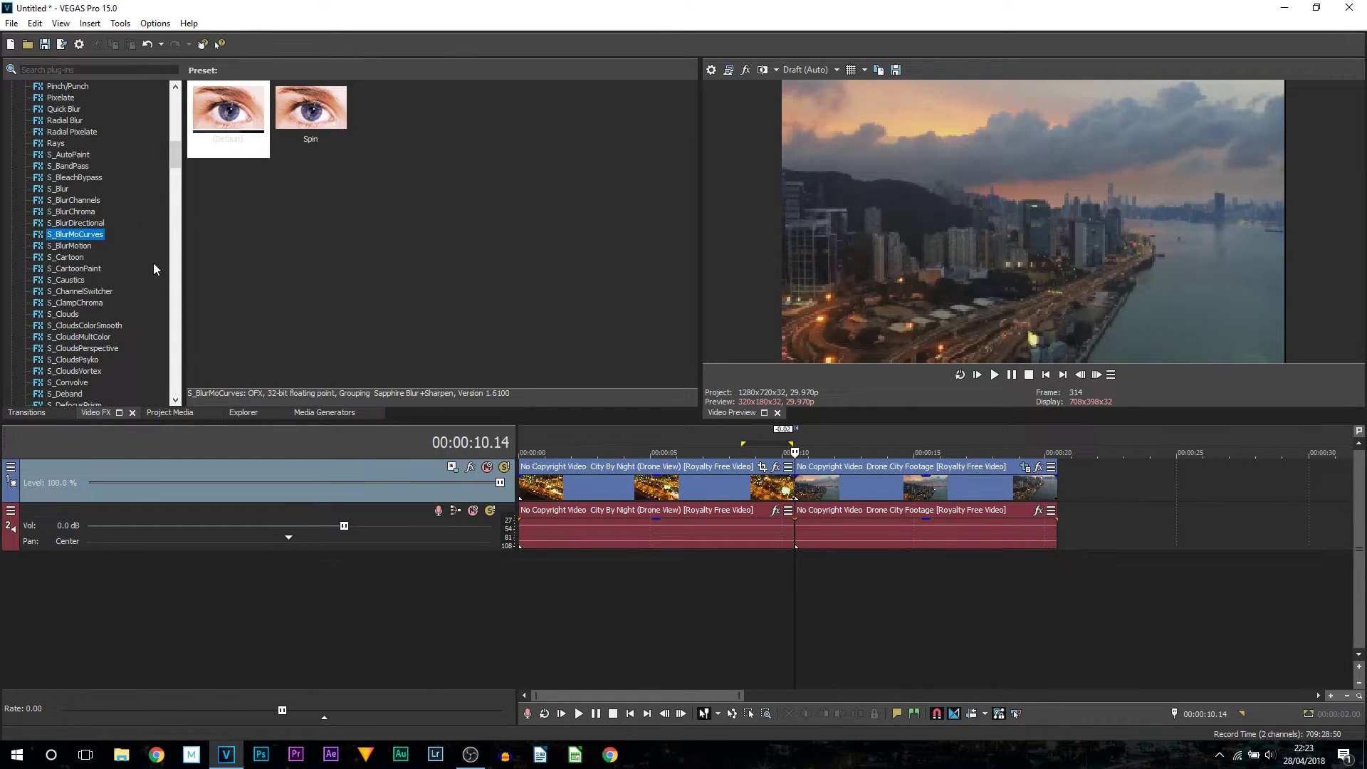
{"action": "left_click_drag", "start_coordinate": [228, 107], "coordinate": [768, 489]}
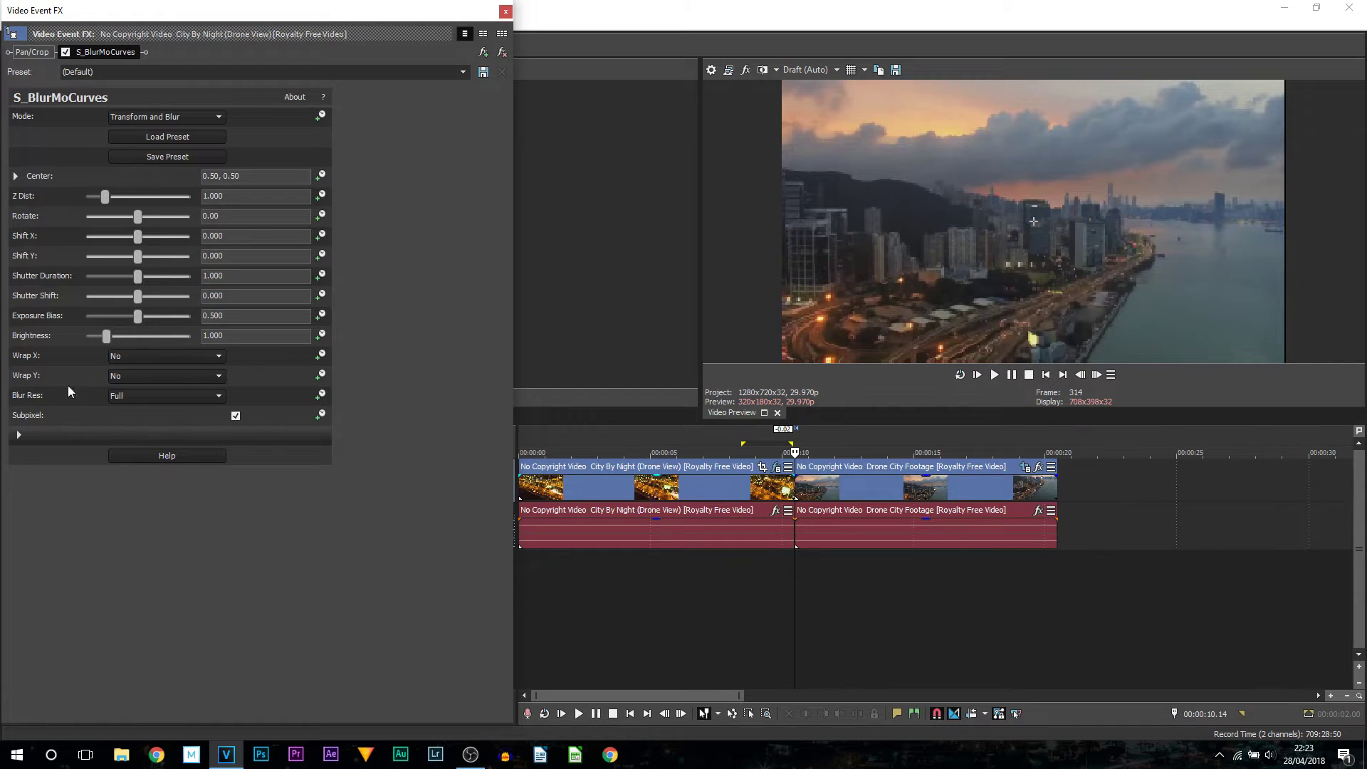
{"action": "left_click", "coordinate": [143, 375]}
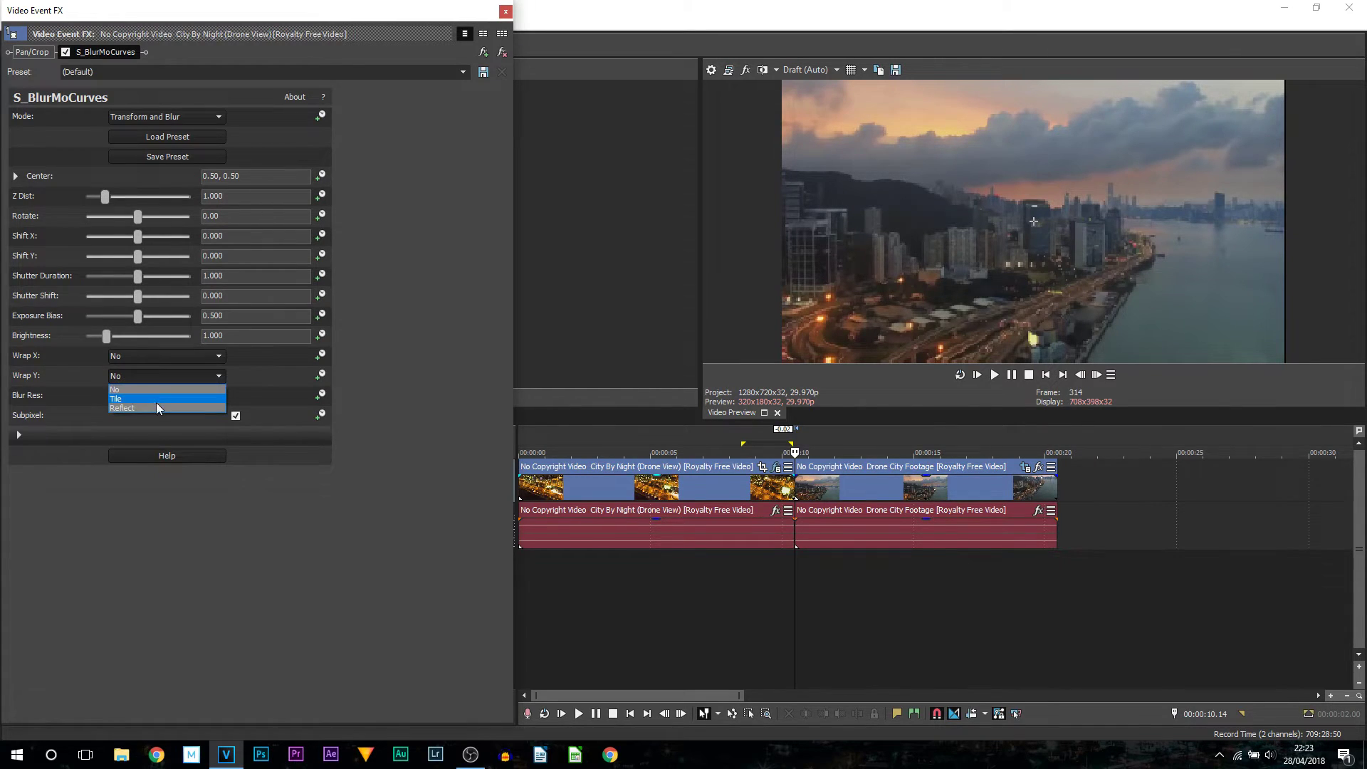
{"action": "left_click", "coordinate": [156, 404]}
{"action": "left_click", "coordinate": [146, 358]}
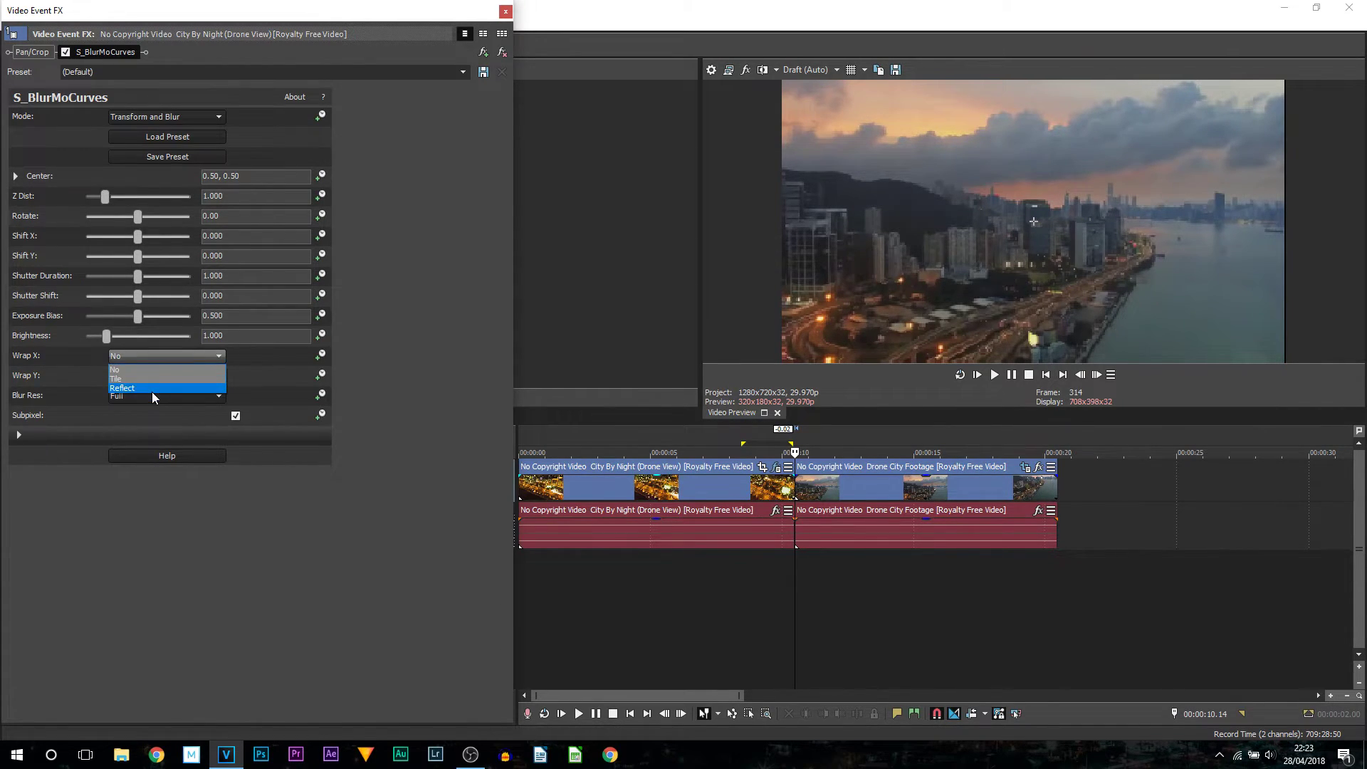
{"action": "left_click", "coordinate": [152, 390]}
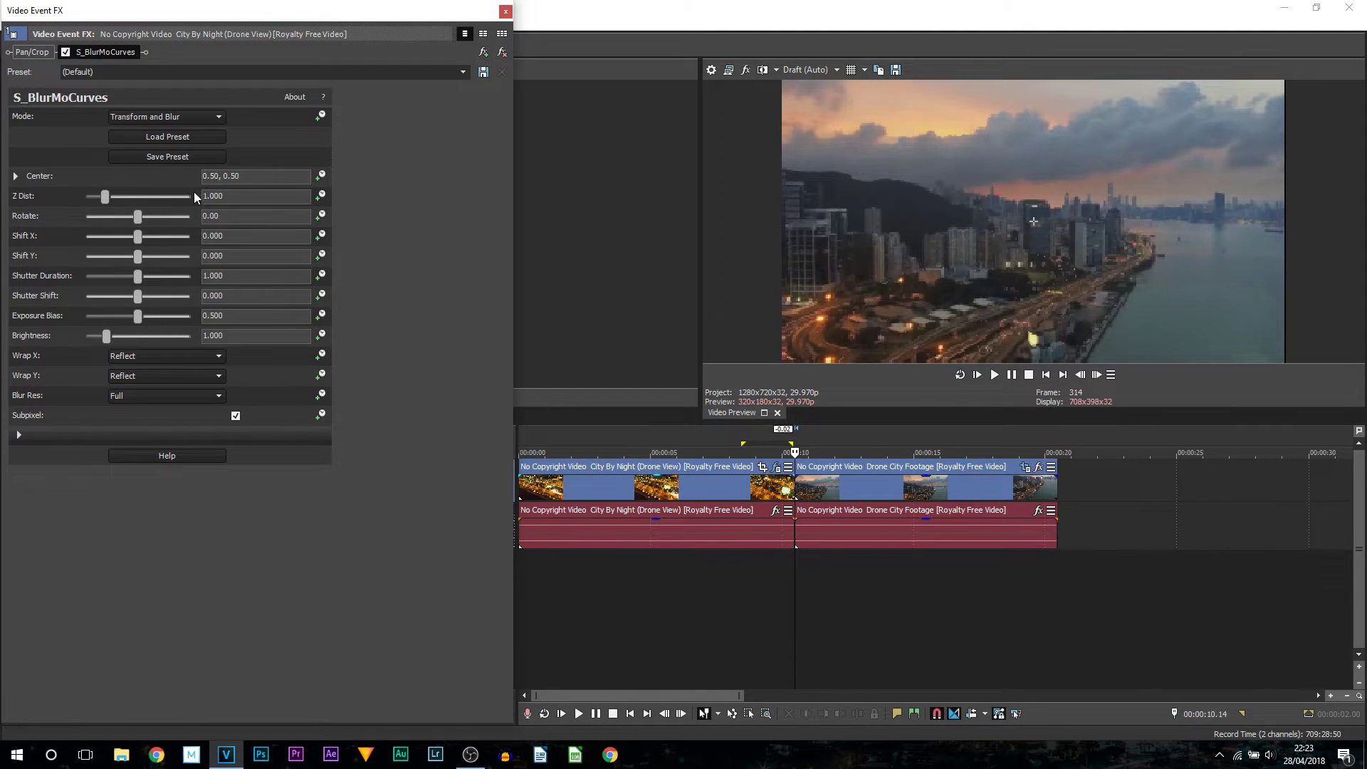
Set the effect's Z Dist to 0.8 on the City By Night clip and enable keyframe animation for it
{"action": "left_click", "coordinate": [256, 194]}
{"action": "type", "text": "0.8"}
{"action": "key", "text": "Return"}
{"action": "left_click", "coordinate": [318, 202]}
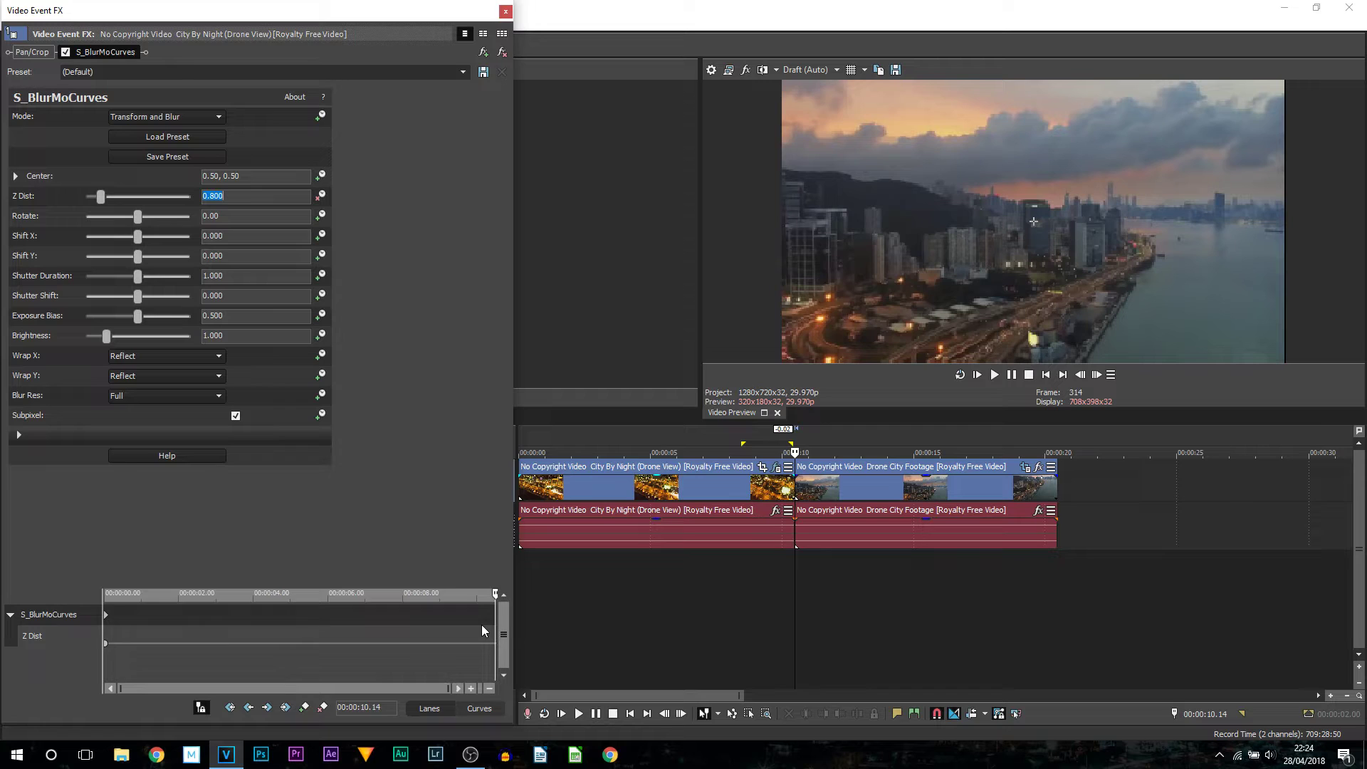
Add effect keyframes at the City By Night clip's end, 00:00:10.14, and four frames earlier at 00:00:10.10
{"action": "scroll", "coordinate": [481, 625], "scroll_direction": "up", "scroll_amount": 5}
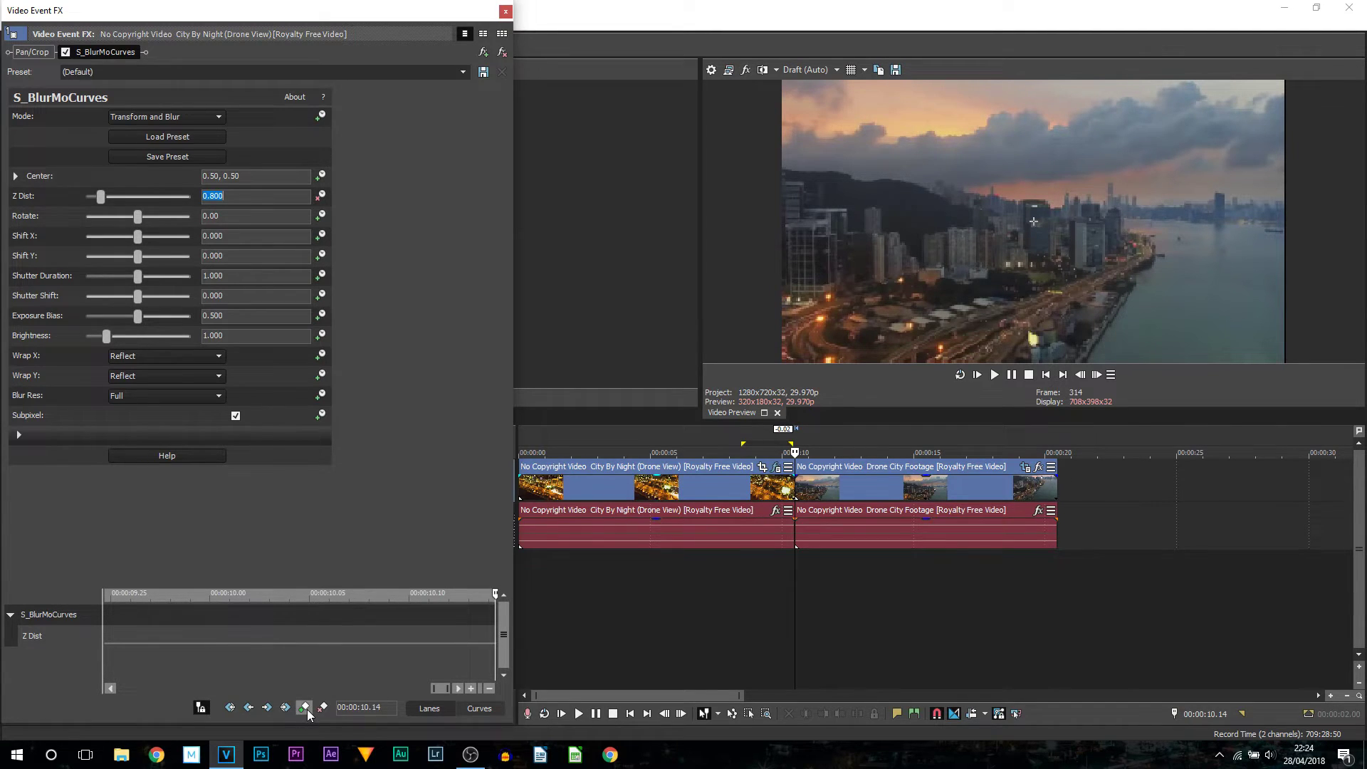
{"action": "left_click", "coordinate": [485, 619]}
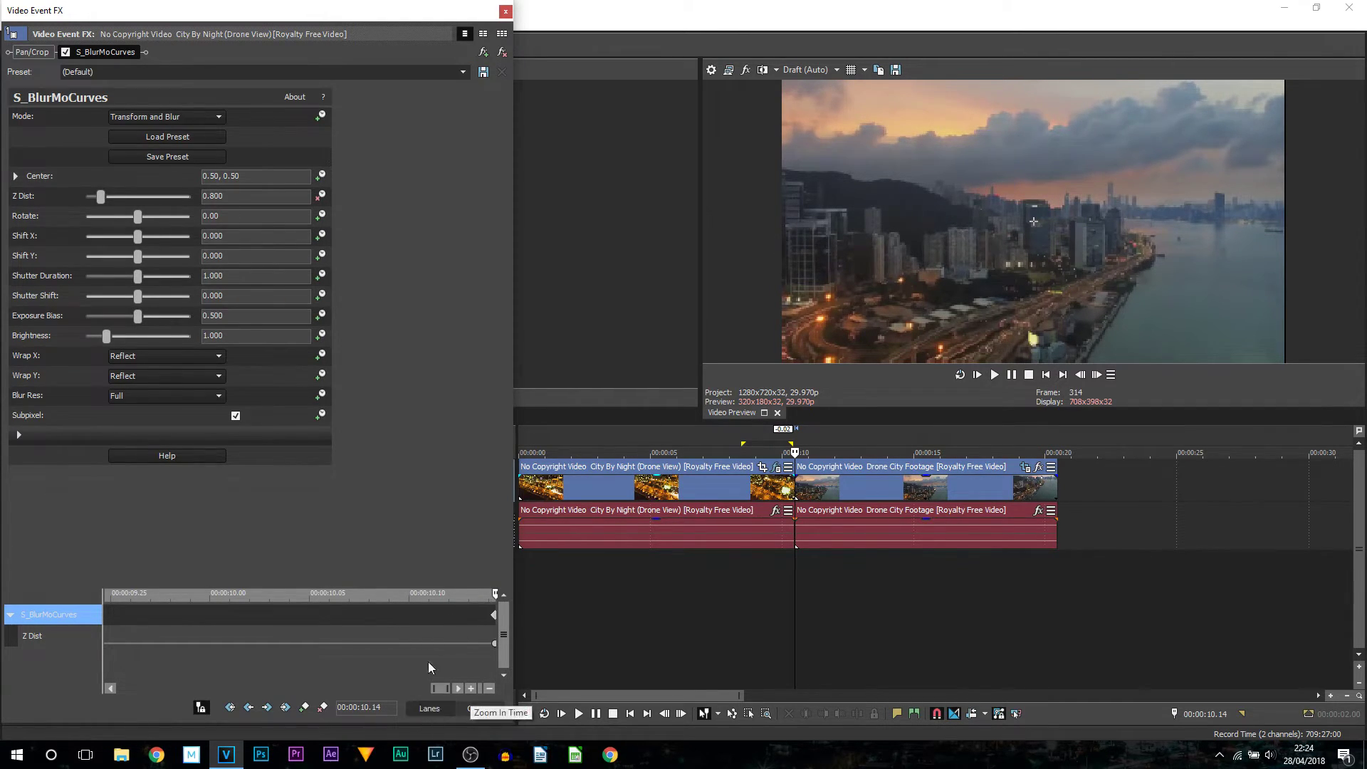
{"action": "left_click", "coordinate": [450, 662]}
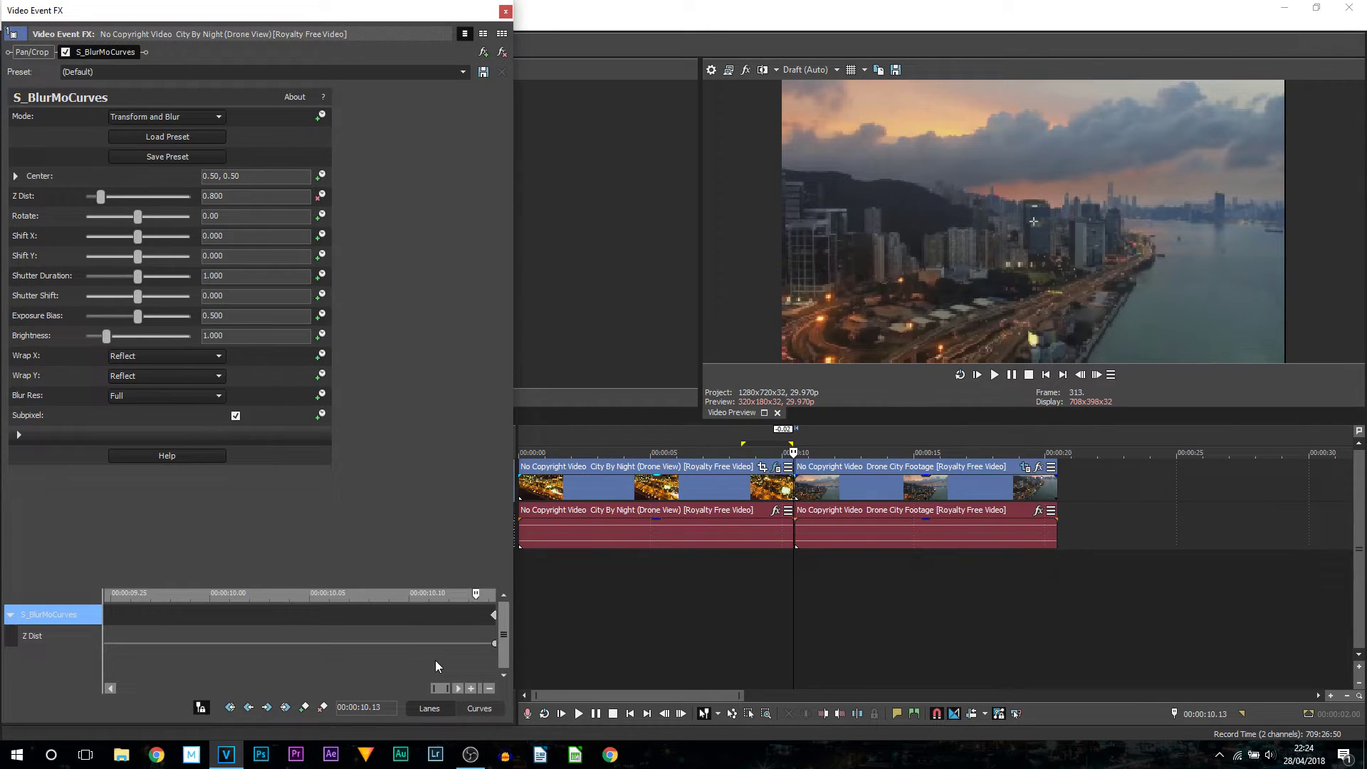
{"action": "left_click", "coordinate": [419, 644]}
{"action": "left_click", "coordinate": [304, 707]}
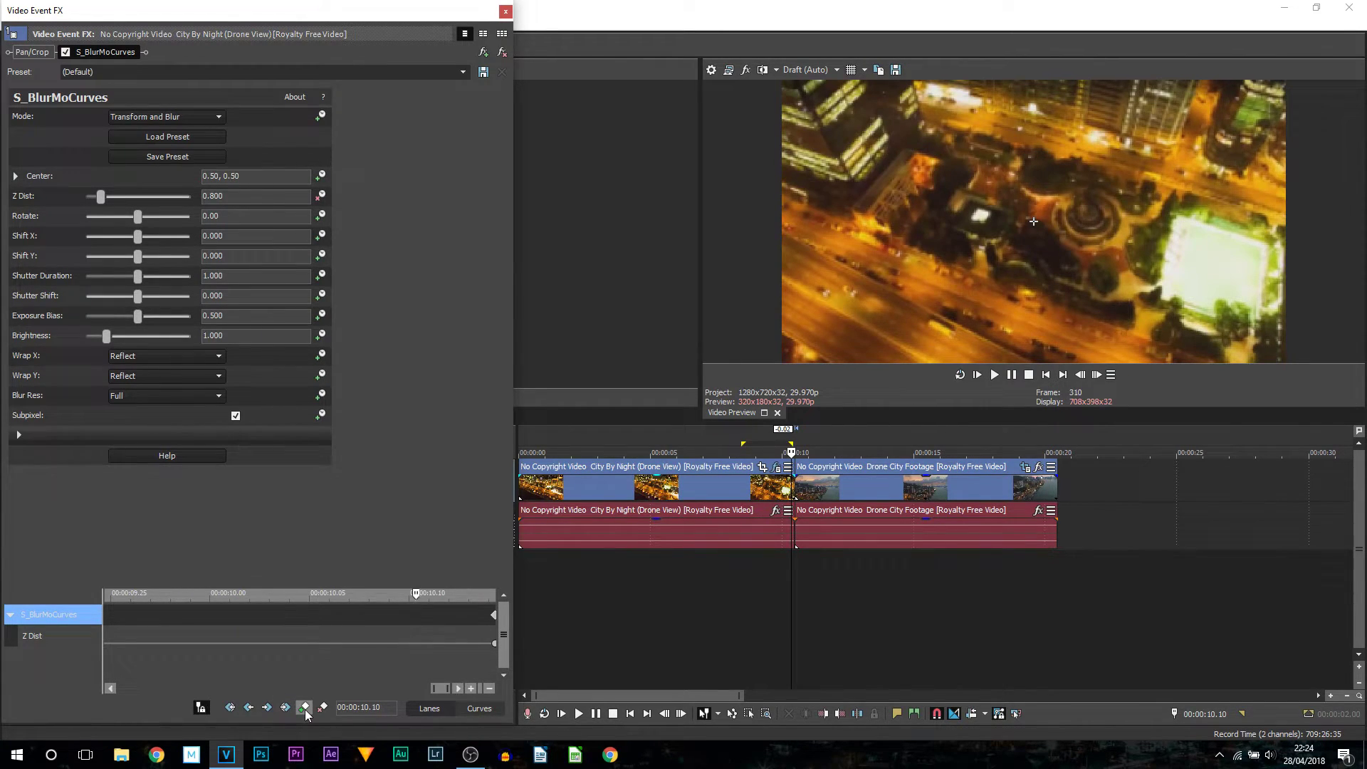
Set Z Dist to 1 at the City By Night clip's end keyframe and close the effect settings
{"action": "left_click", "coordinate": [488, 626]}
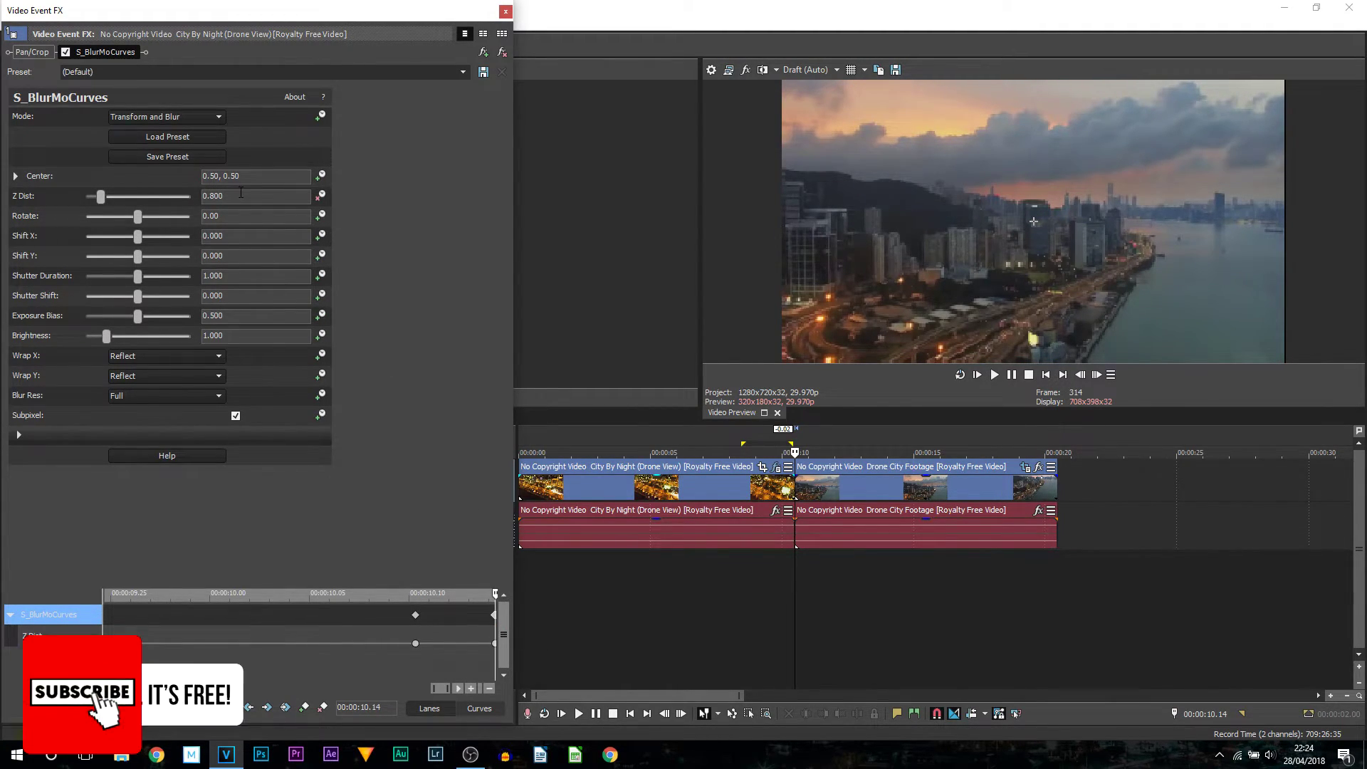
{"action": "left_click", "coordinate": [187, 198]}
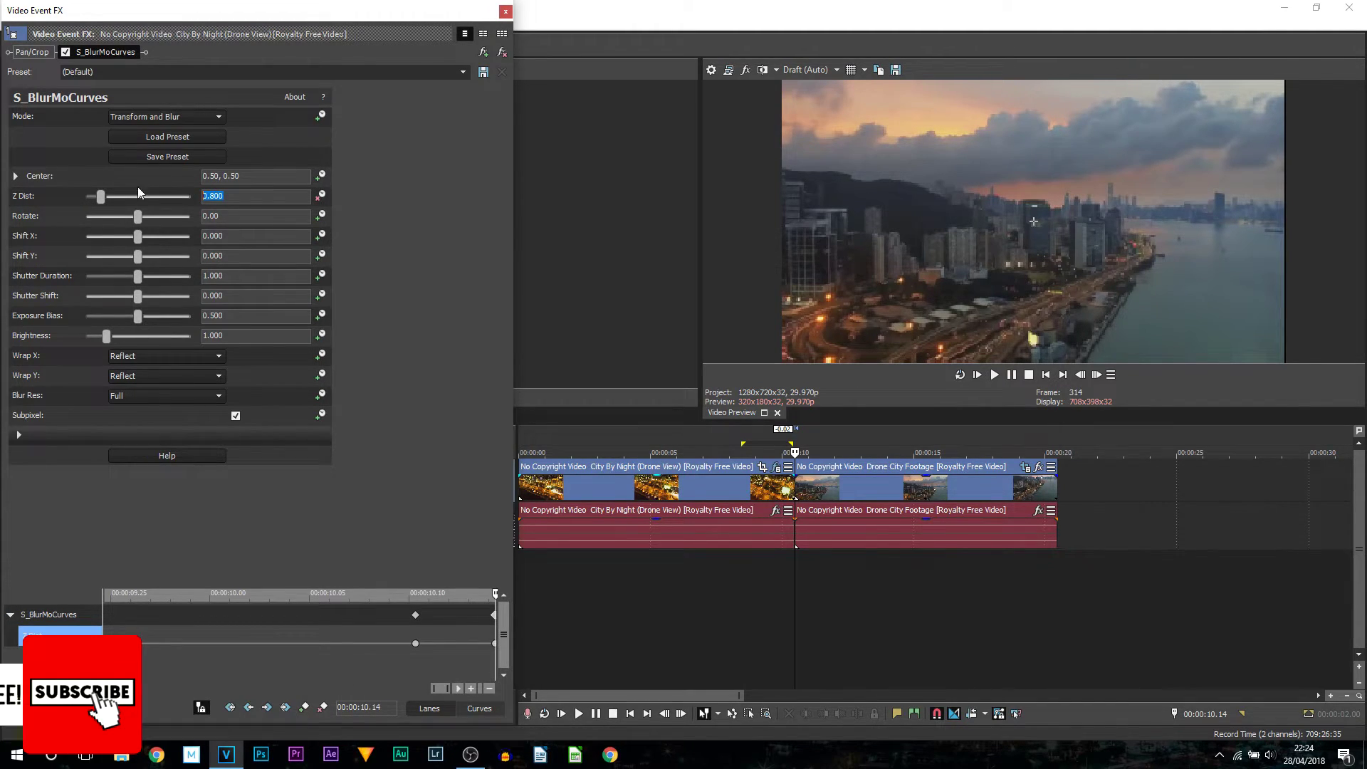
{"action": "type", "text": "1"}
{"action": "key", "text": "Return"}
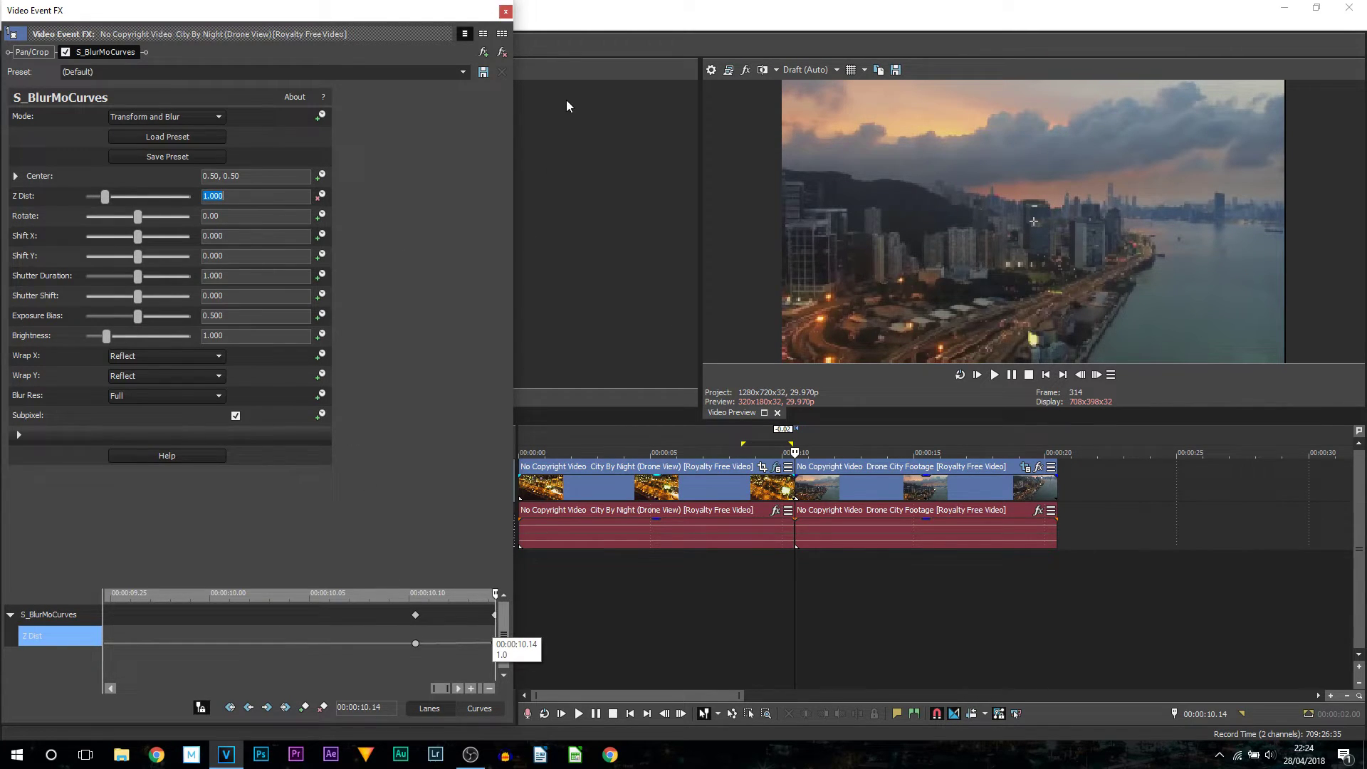
{"action": "left_click", "coordinate": [505, 12]}
Apply default S_BlurMoCurves to the Drone City Footage clip with Z Dist 0.1 and both Wrap X and Wrap Y set to Reflect
{"action": "left_click_drag", "start_coordinate": [235, 121], "coordinate": [895, 472]}
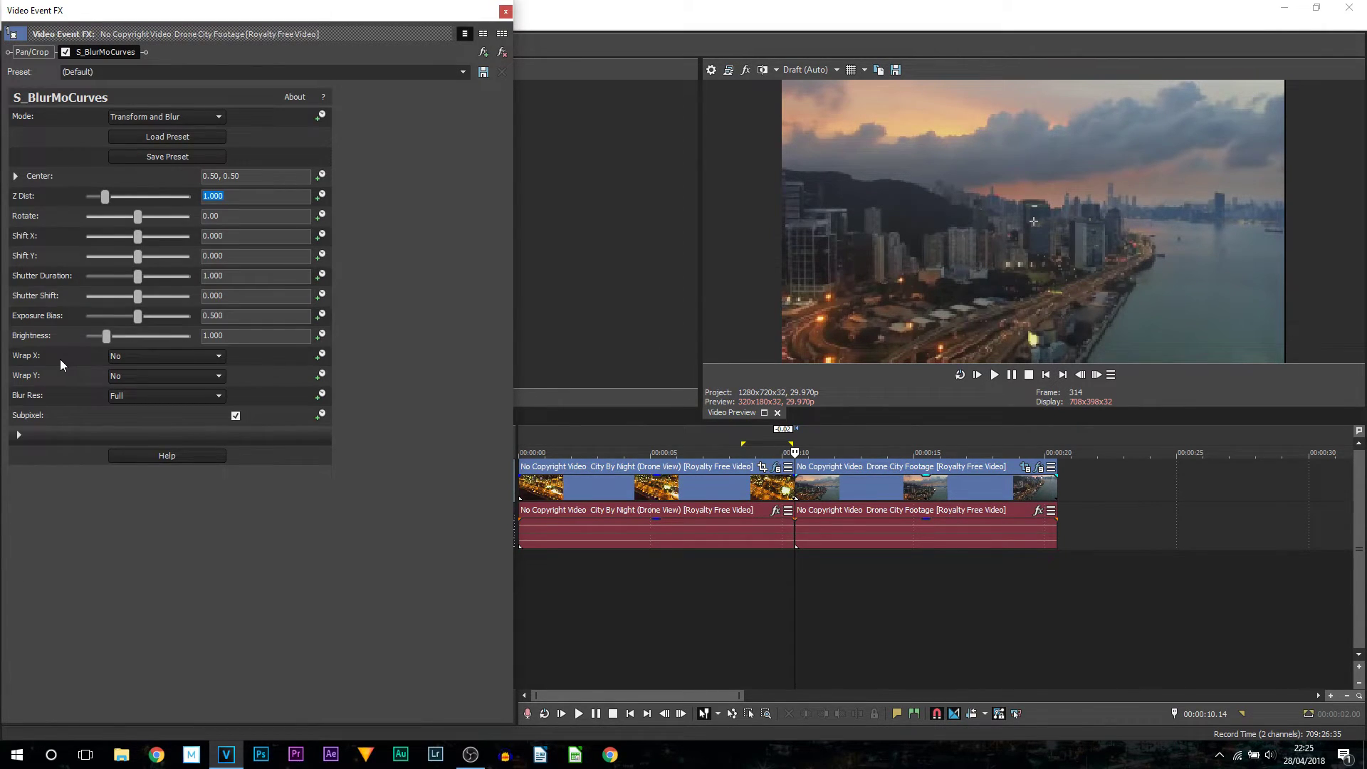
{"action": "type", "text": "0.1"}
{"action": "key", "text": "Return"}
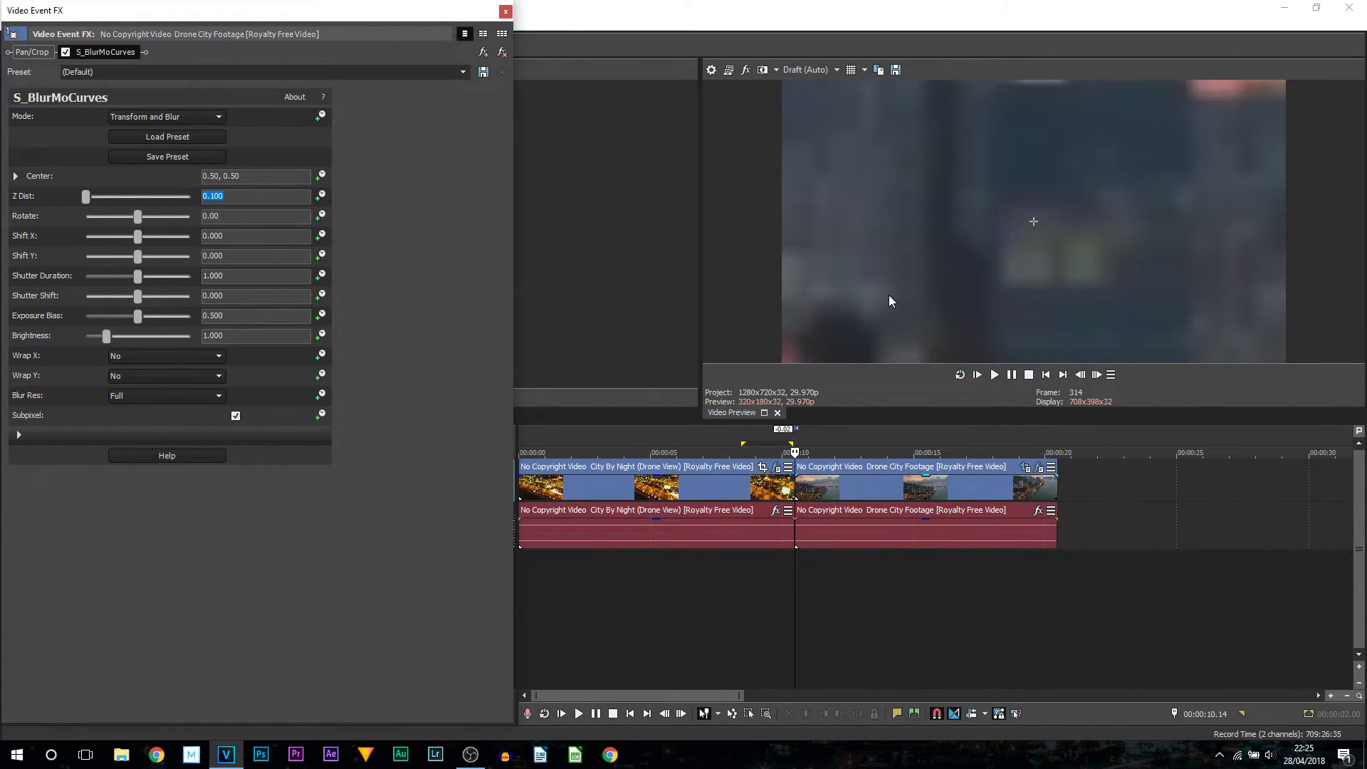
{"action": "left_click", "coordinate": [121, 358]}
{"action": "left_click", "coordinate": [135, 389]}
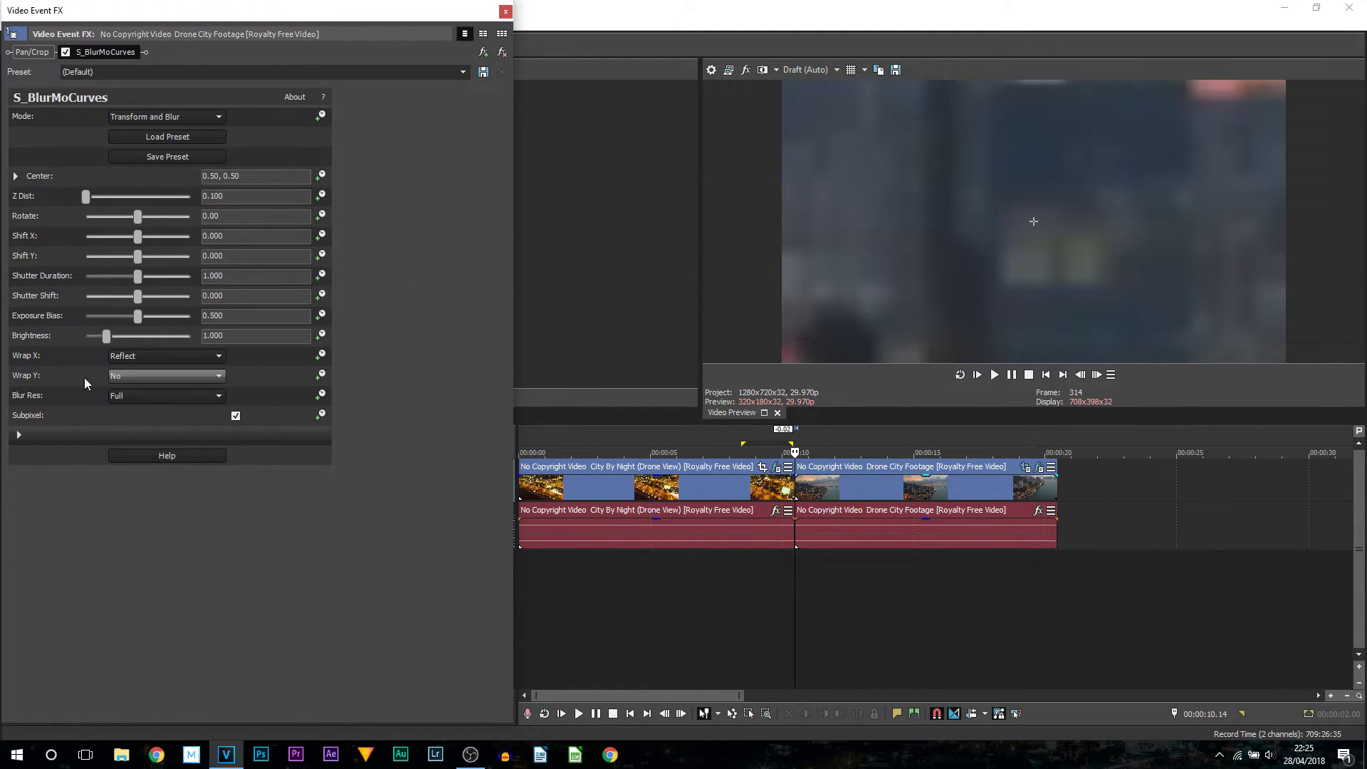
{"action": "left_click", "coordinate": [128, 375]}
{"action": "left_click", "coordinate": [144, 407]}
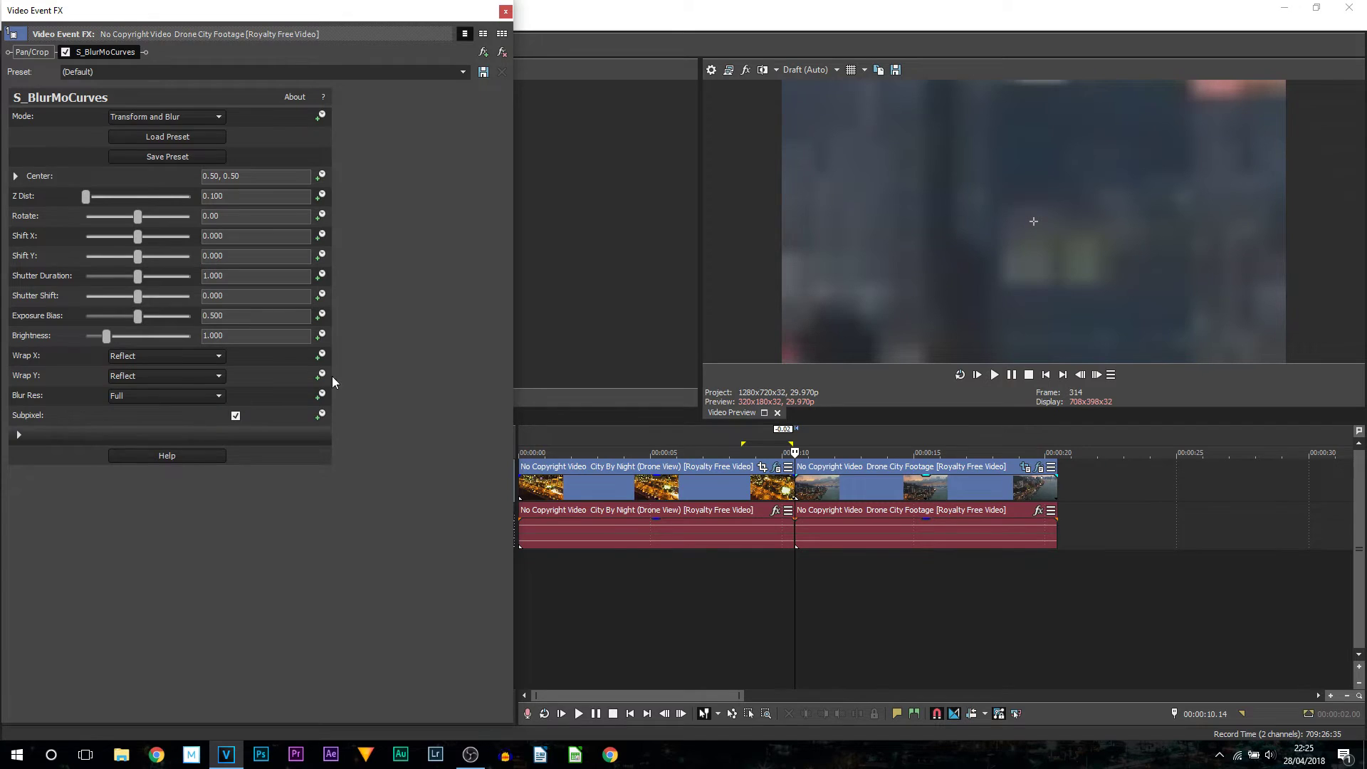
Animate Z Dist on the Drone City Footage clip from its first frame to a value of 1 at 00:00:00.04, and close the effect settings
{"action": "left_click", "coordinate": [319, 199]}
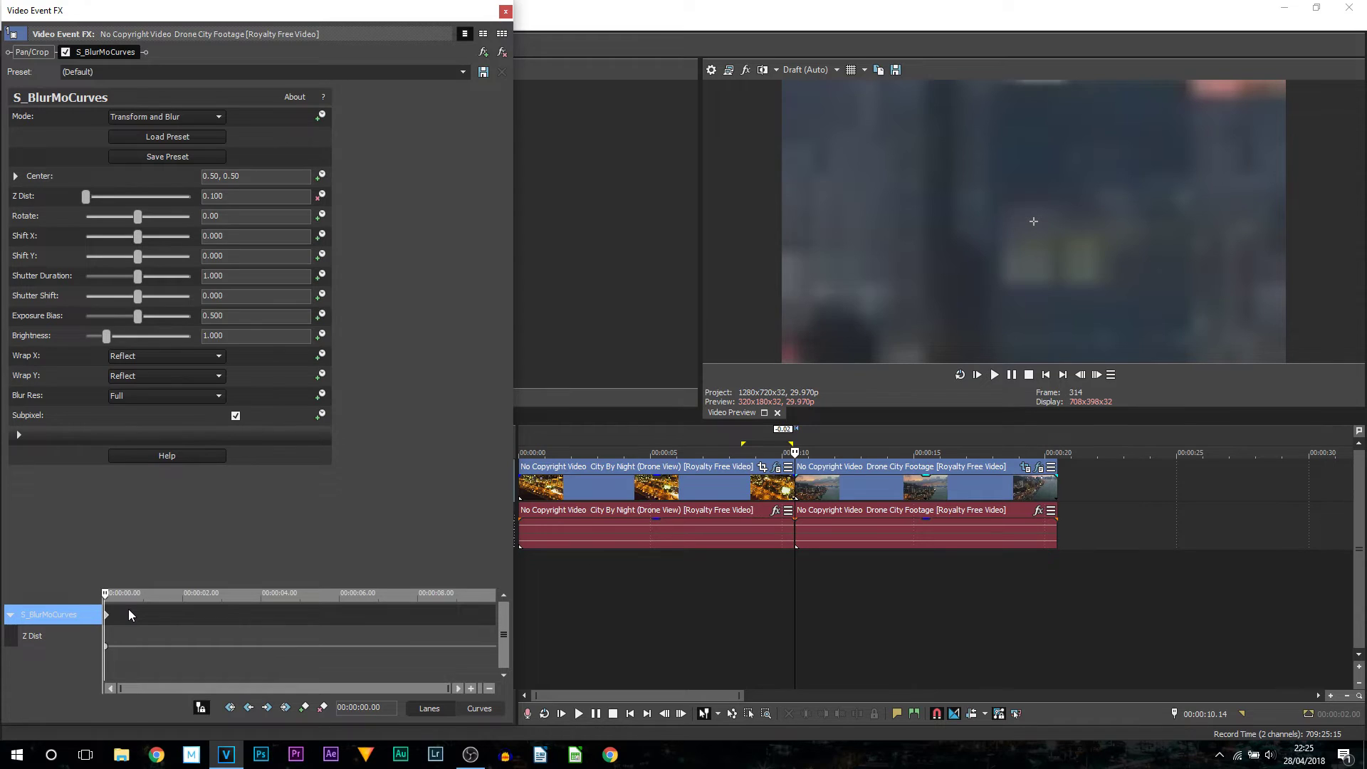
{"action": "key", "text": "Right"}
{"action": "key", "text": "Right"}
{"action": "key", "text": "Right"}
{"action": "key", "text": "Right"}
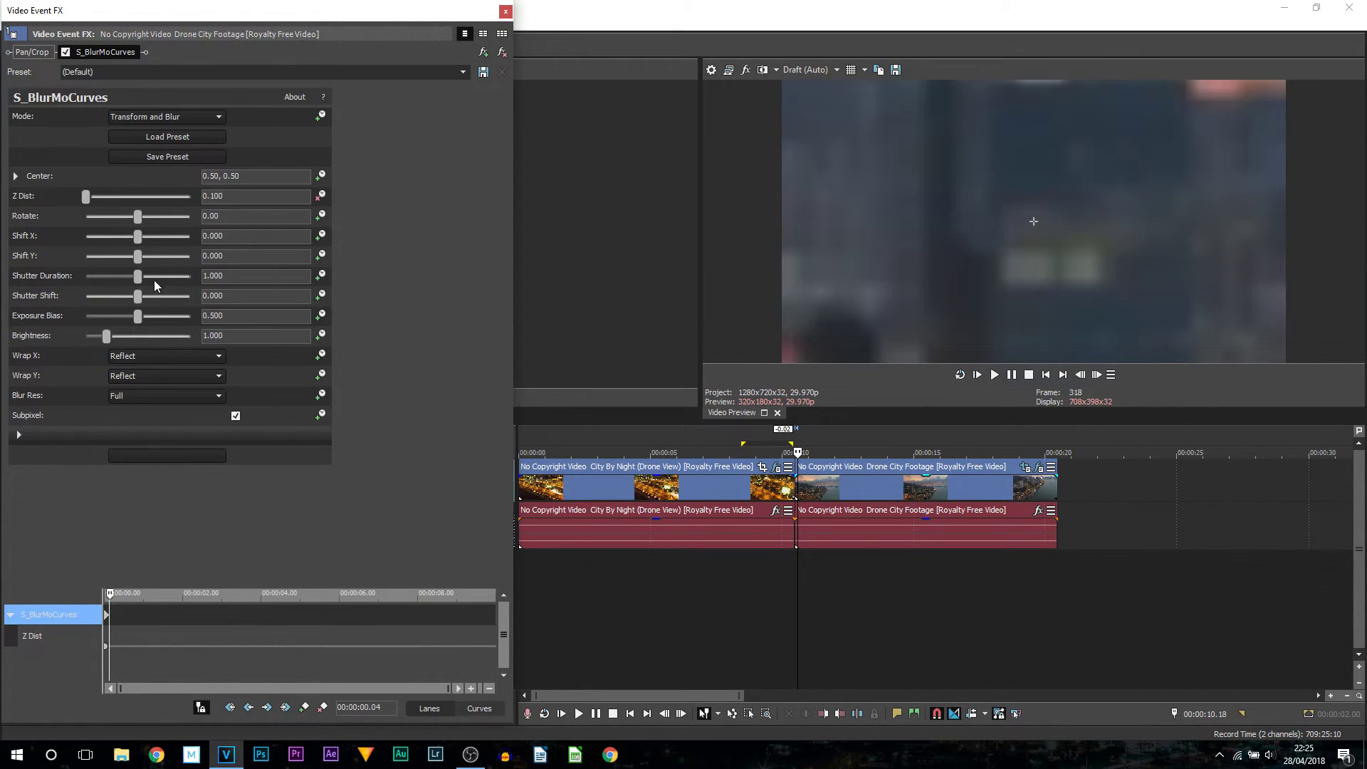
{"action": "left_click_drag", "start_coordinate": [235, 199], "coordinate": [78, 195]}
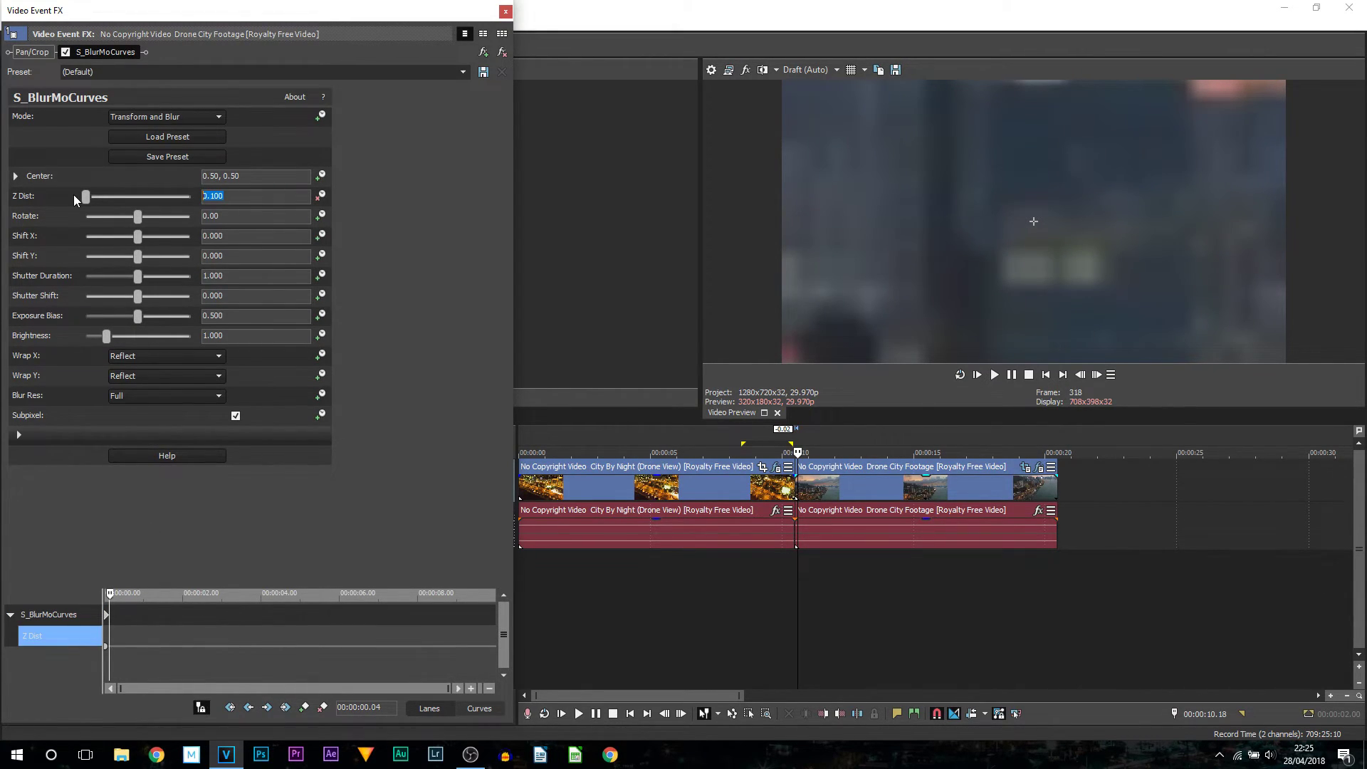
{"action": "type", "text": "1"}
{"action": "key", "text": "Return"}
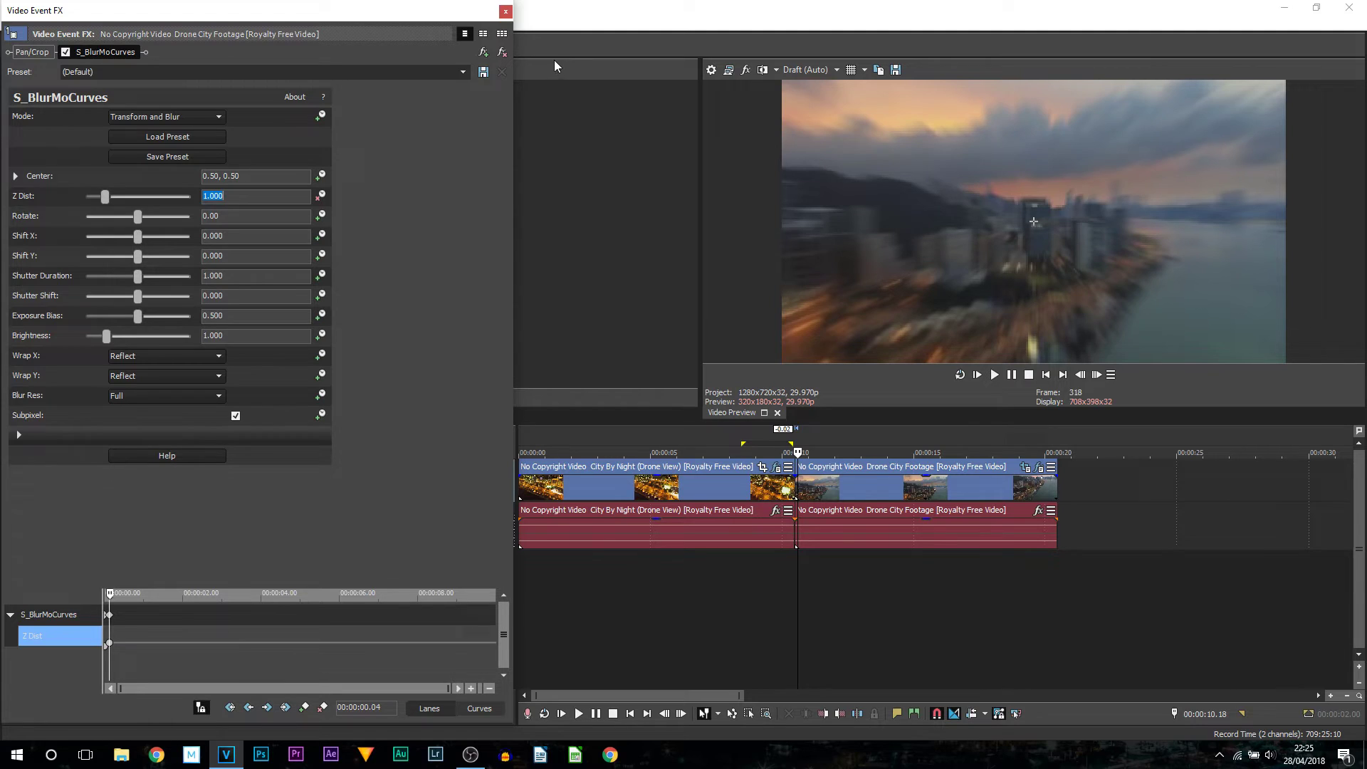
{"action": "left_click", "coordinate": [506, 12]}
Play back the zoom transition across the cut between the two clips
{"action": "left_click", "coordinate": [752, 592]}
{"action": "scroll", "coordinate": [893, 615], "scroll_direction": "up", "scroll_amount": 4}
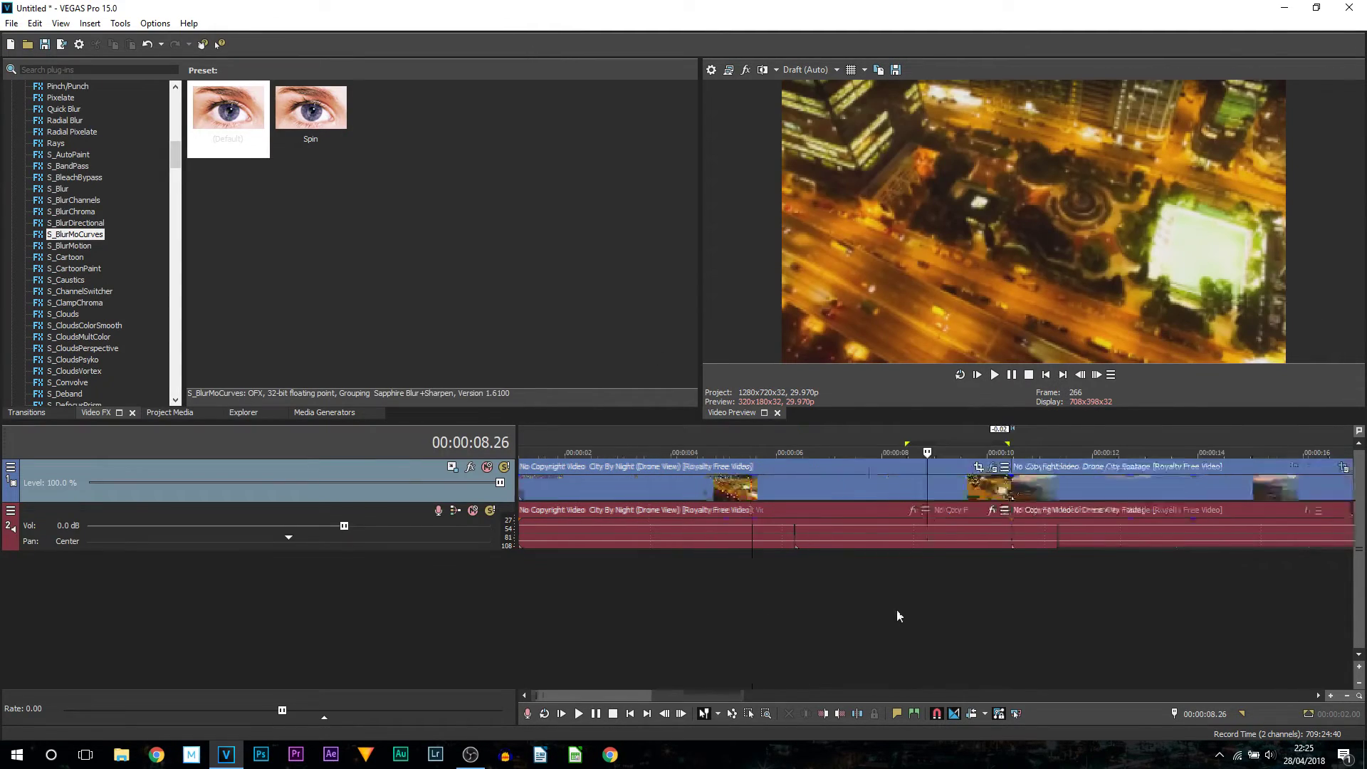
{"action": "scroll", "coordinate": [958, 615], "scroll_direction": "down", "scroll_amount": 3}
{"action": "left_click", "coordinate": [738, 601]}
{"action": "left_click", "coordinate": [996, 377]}
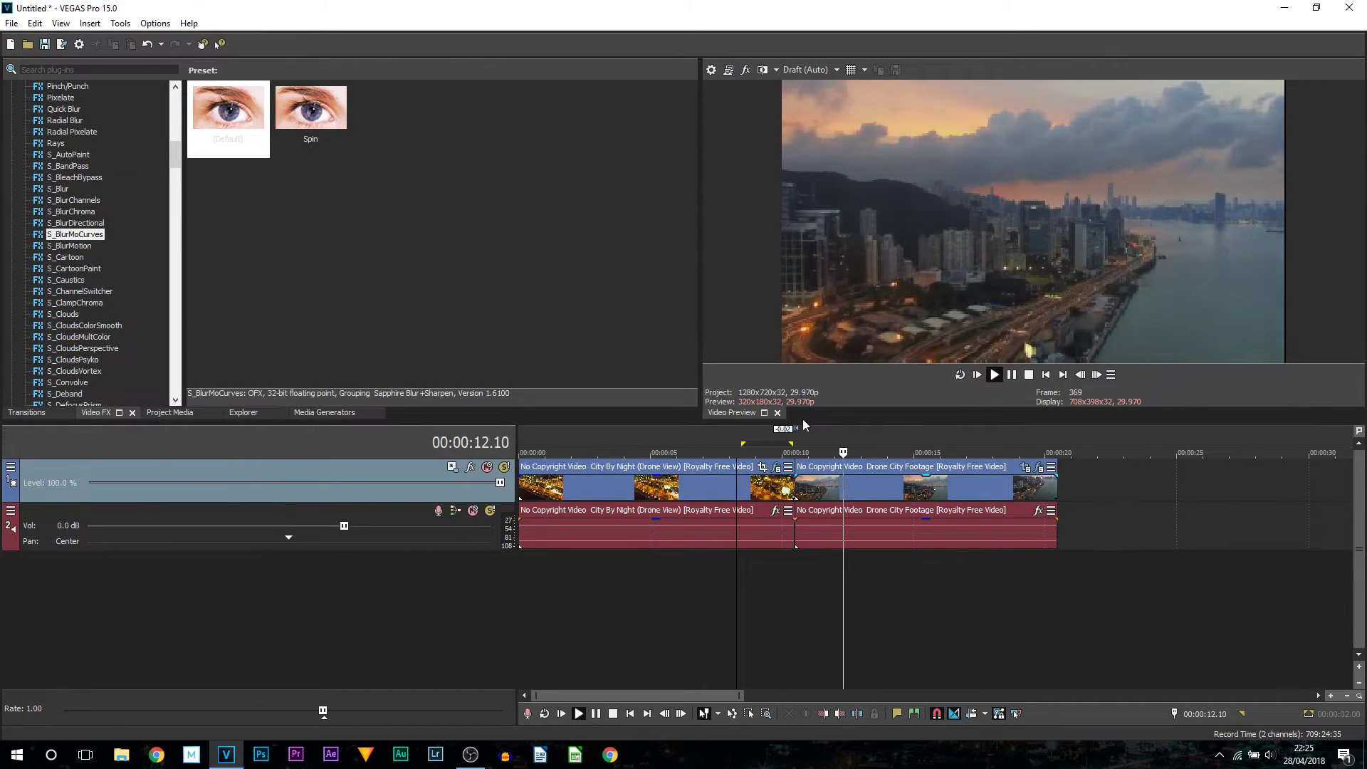
{"action": "left_click", "coordinate": [759, 452]}
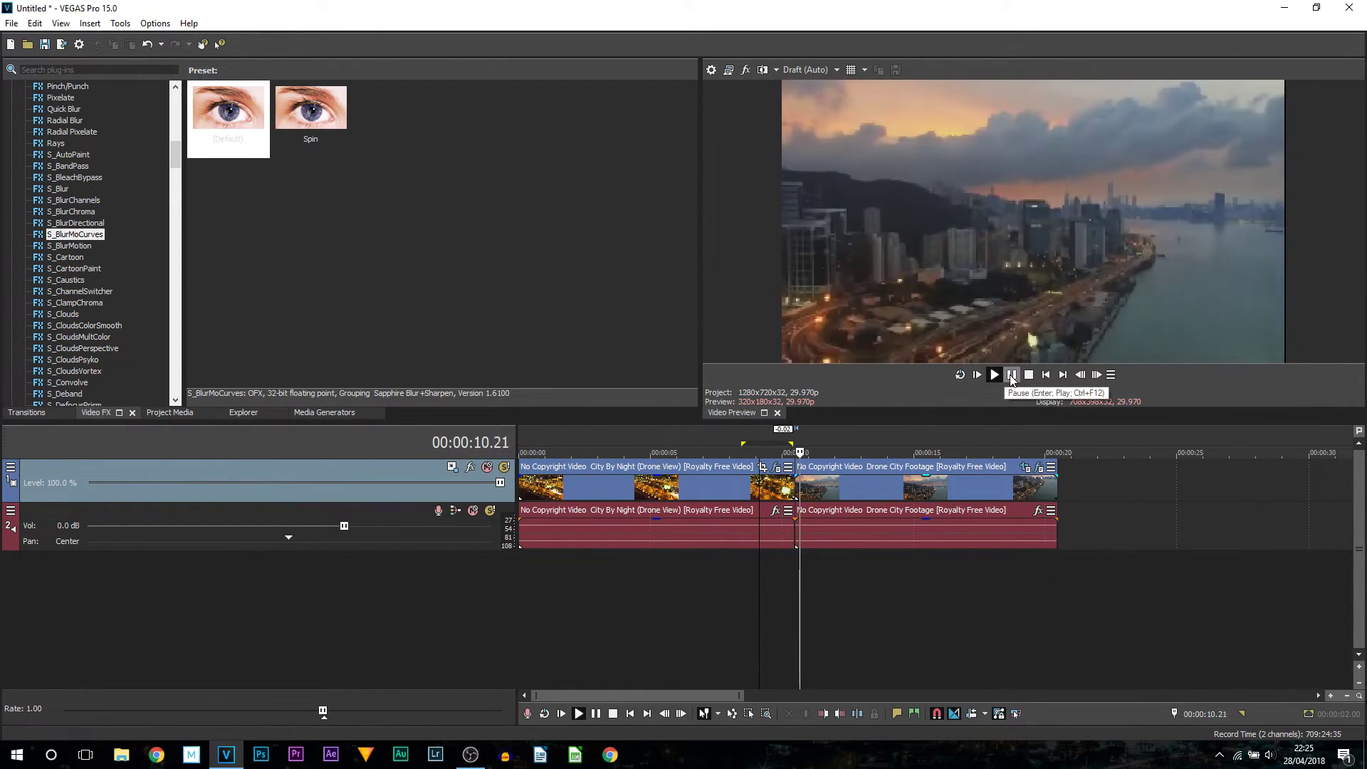
{"action": "left_click", "coordinate": [1011, 376]}
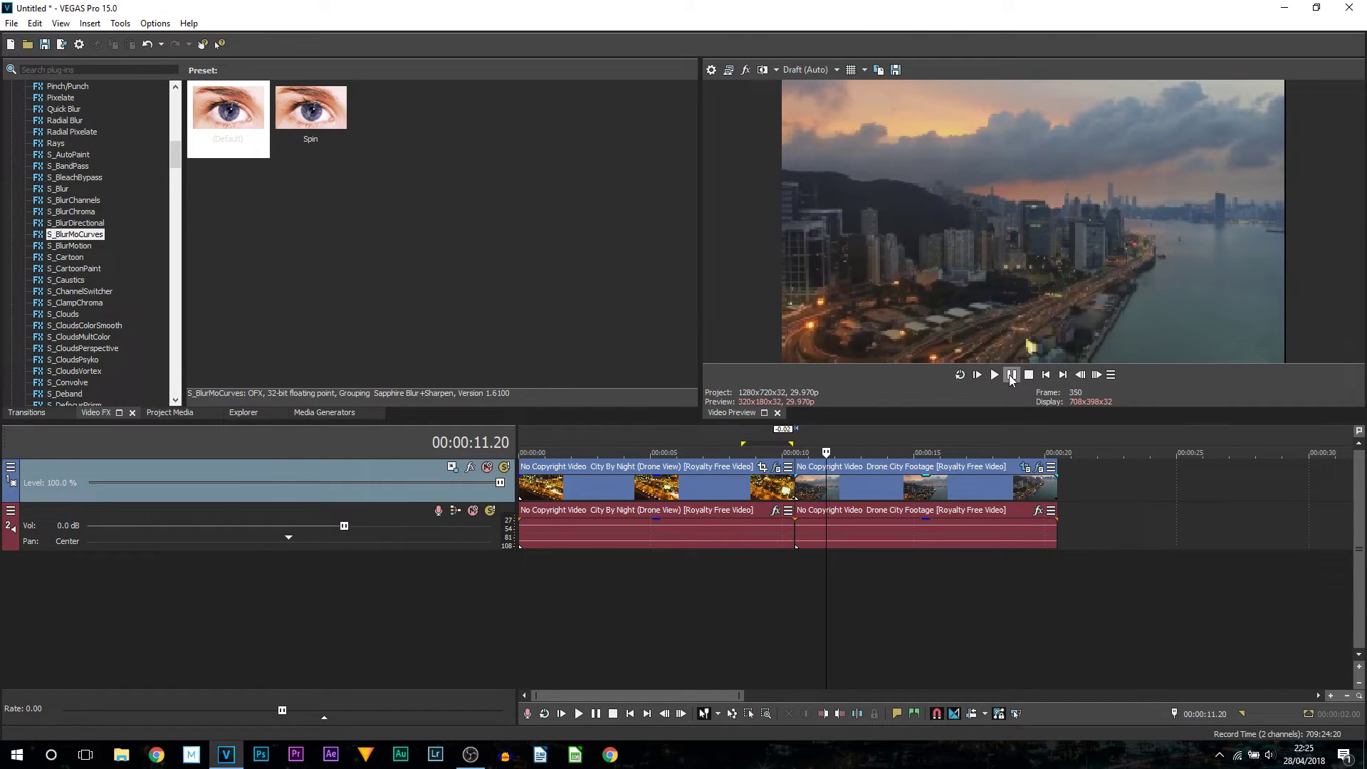
Split the City By Night clip at 00:00:10.10, four frames before the cut
{"action": "left_click", "coordinate": [803, 507]}
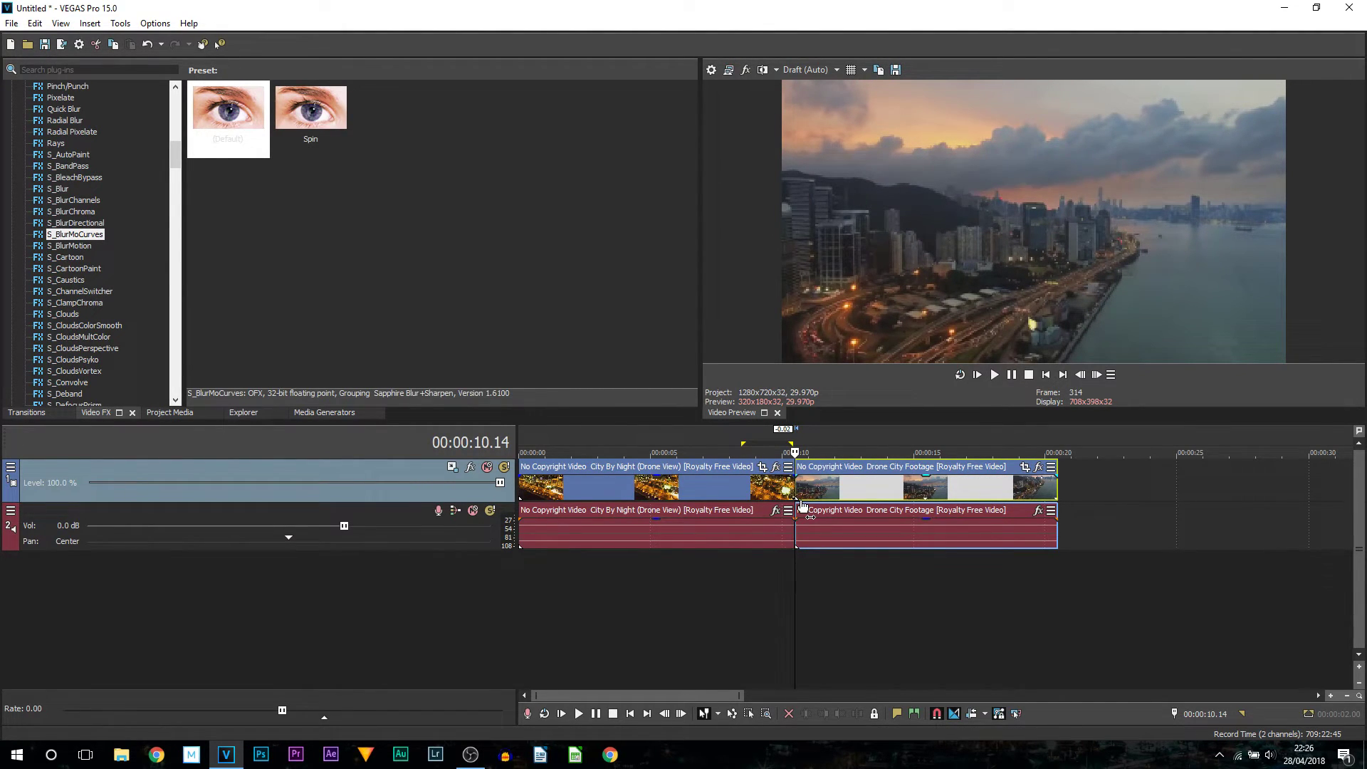
{"action": "left_click", "coordinate": [712, 466]}
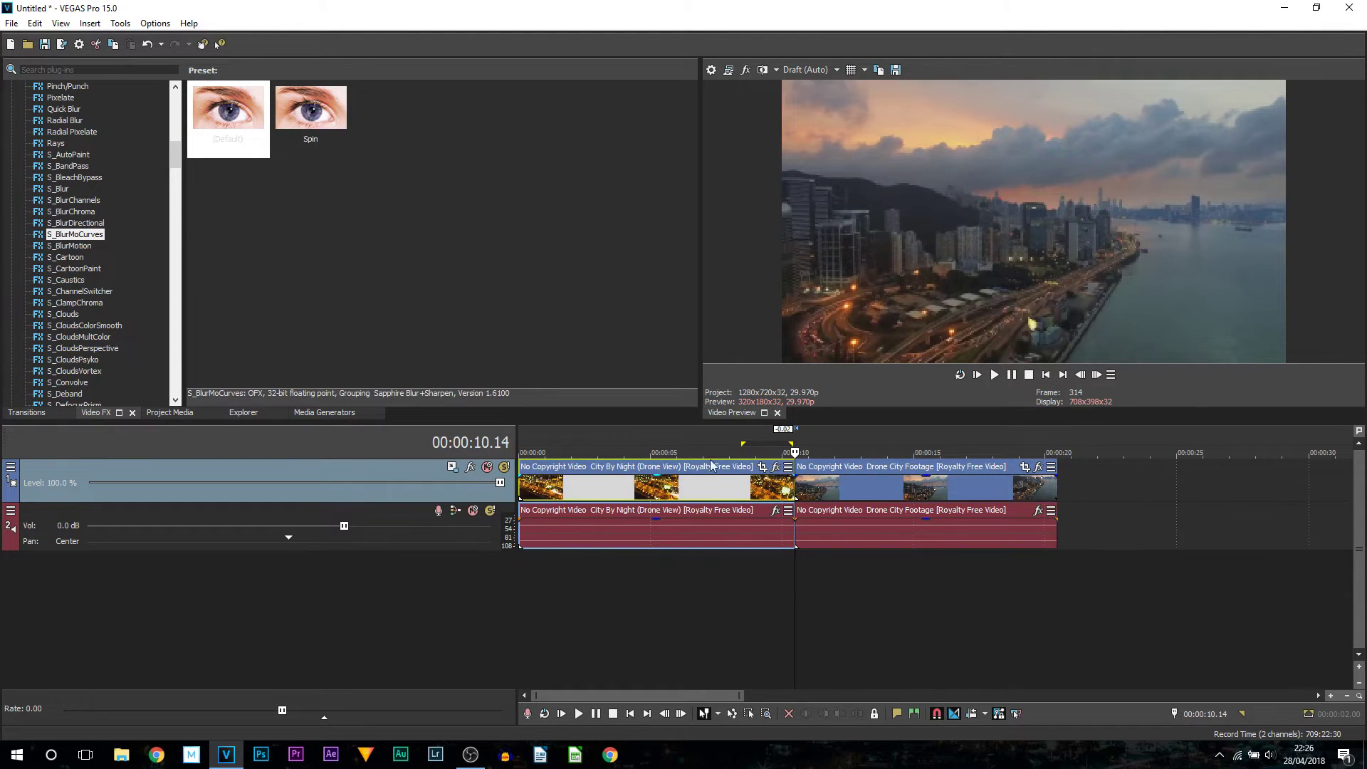
{"action": "scroll", "coordinate": [767, 496], "scroll_direction": "up", "scroll_amount": 5}
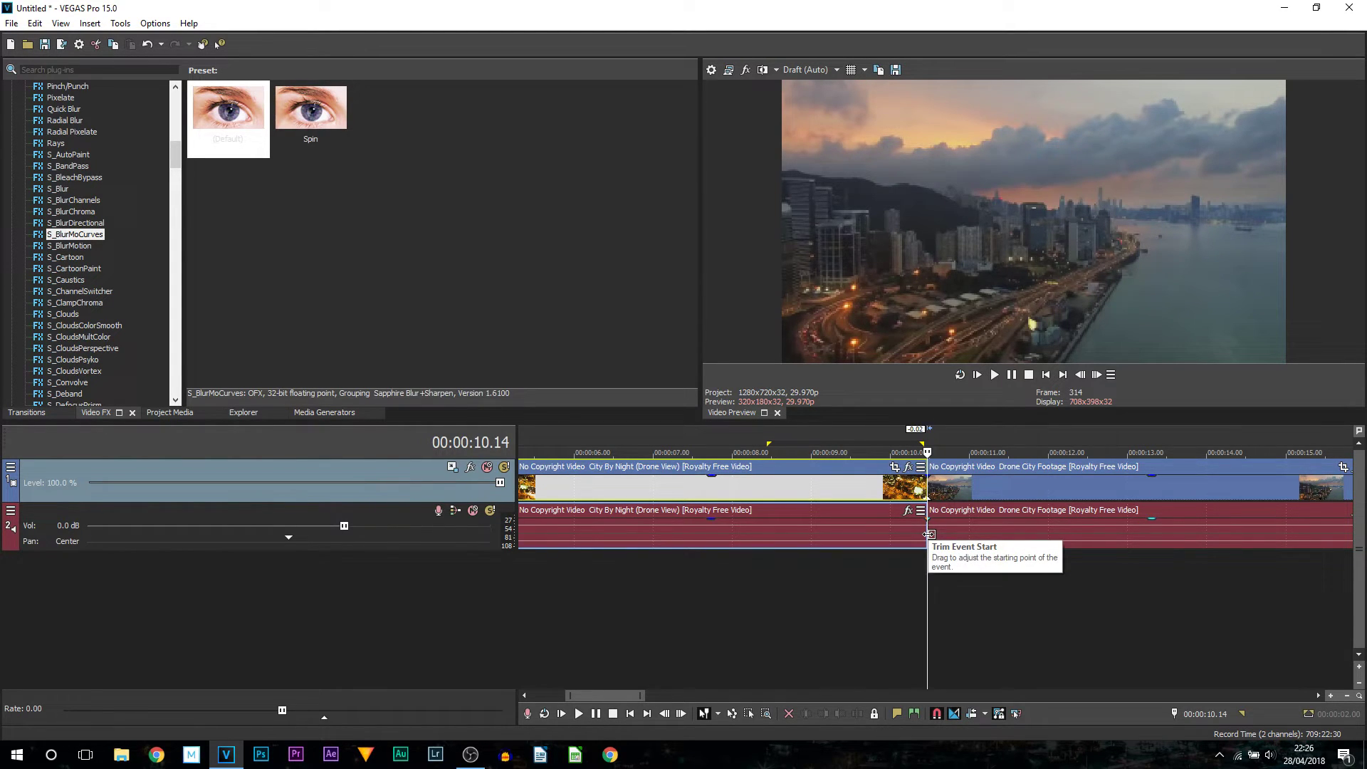
{"action": "key", "text": "Left"}
{"action": "key", "text": "Left"}
{"action": "key", "text": "Left"}
{"action": "key", "text": "Left"}
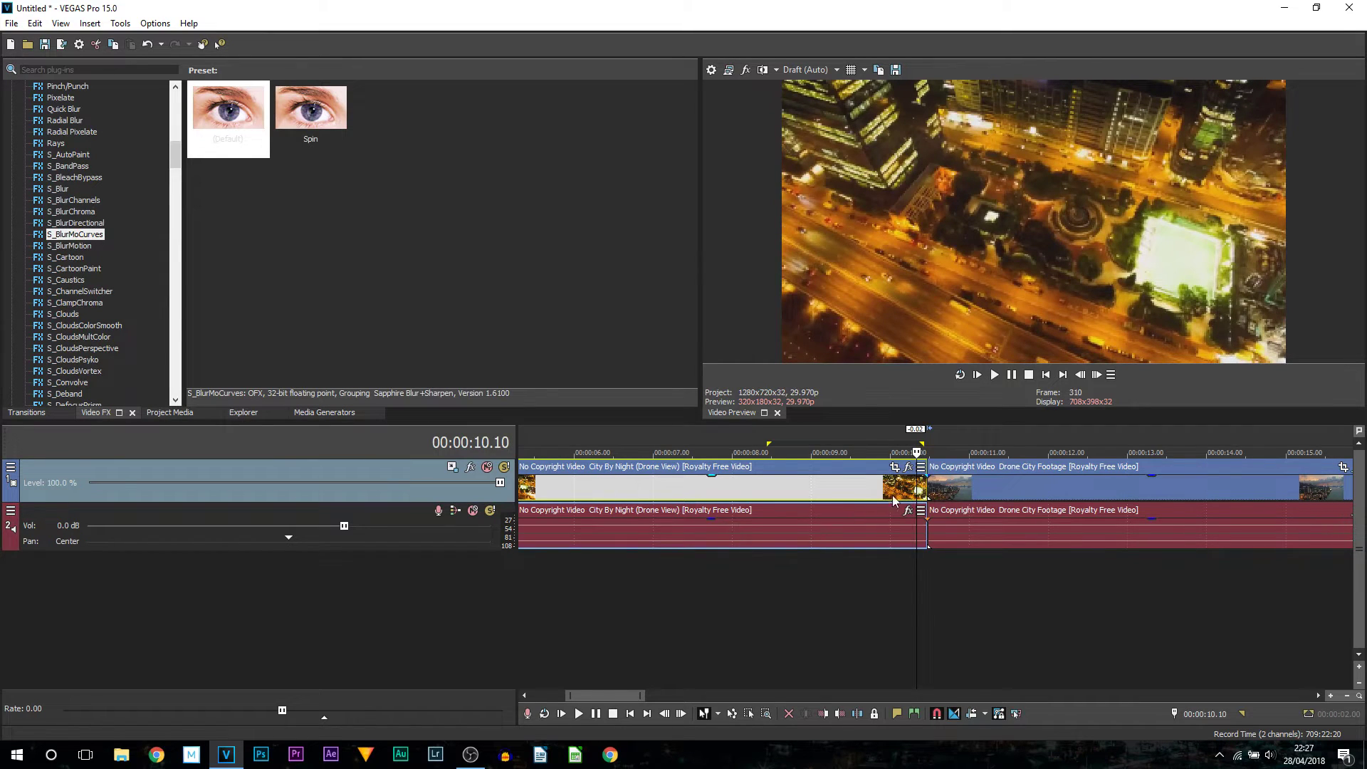
{"action": "key", "text": "s"}
Split the Drone City Footage clip at 00:00:10.18, four frames after the cut
{"action": "left_click", "coordinate": [936, 489]}
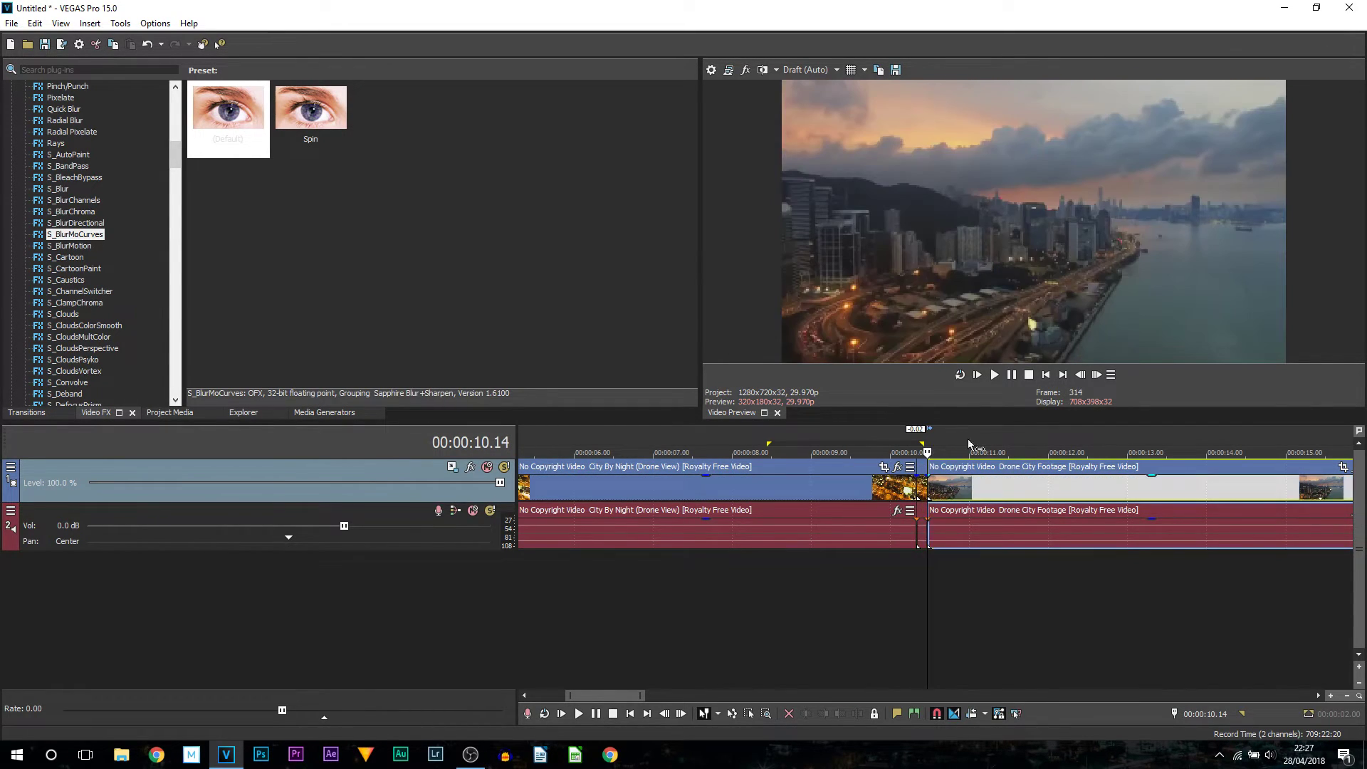
{"action": "key", "text": "Right"}
{"action": "key", "text": "Right"}
{"action": "key", "text": "Right"}
{"action": "key", "text": "Right"}
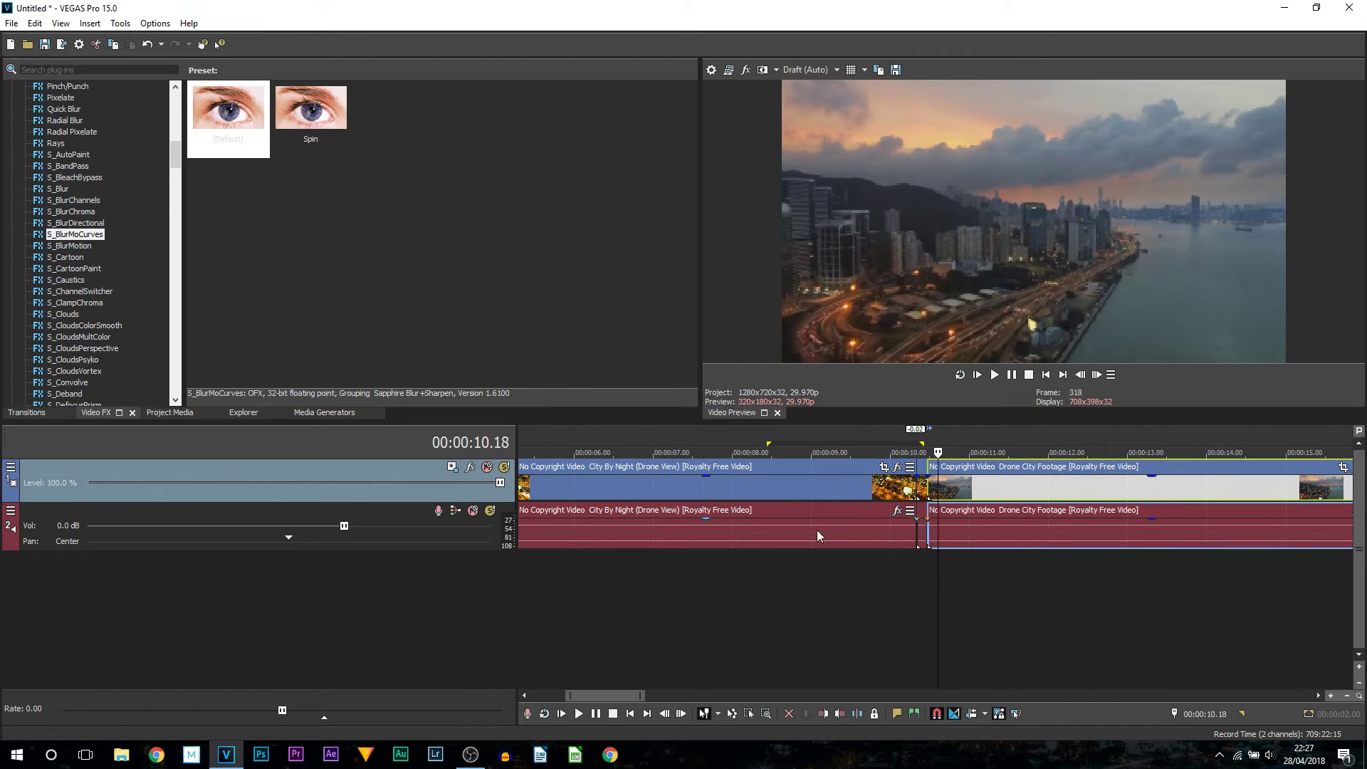
{"action": "key", "text": "s"}
Shrink the Pan/Crop frame slightly inward at the start of the short four-frame City By Night segment, at 00:00:10.10
{"action": "scroll", "coordinate": [960, 523], "scroll_direction": "up", "scroll_amount": 5}
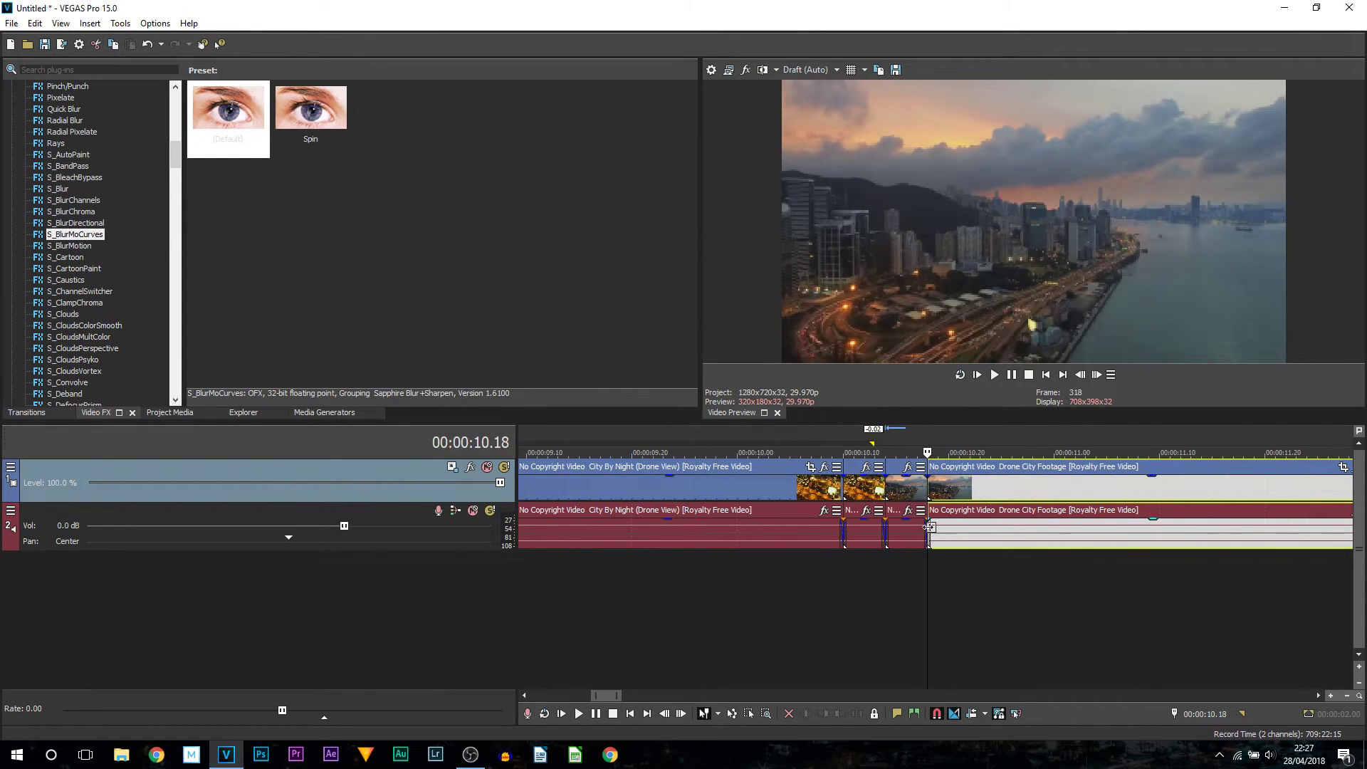
{"action": "left_click", "coordinate": [888, 487]}
{"action": "left_click", "coordinate": [863, 490]}
{"action": "left_click", "coordinate": [906, 490]}
{"action": "left_click", "coordinate": [864, 490]}
{"action": "left_click", "coordinate": [879, 488]}
{"action": "left_click_drag", "start_coordinate": [874, 567], "coordinate": [844, 568]}
{"action": "scroll", "coordinate": [863, 557], "scroll_direction": "up", "scroll_amount": 2}
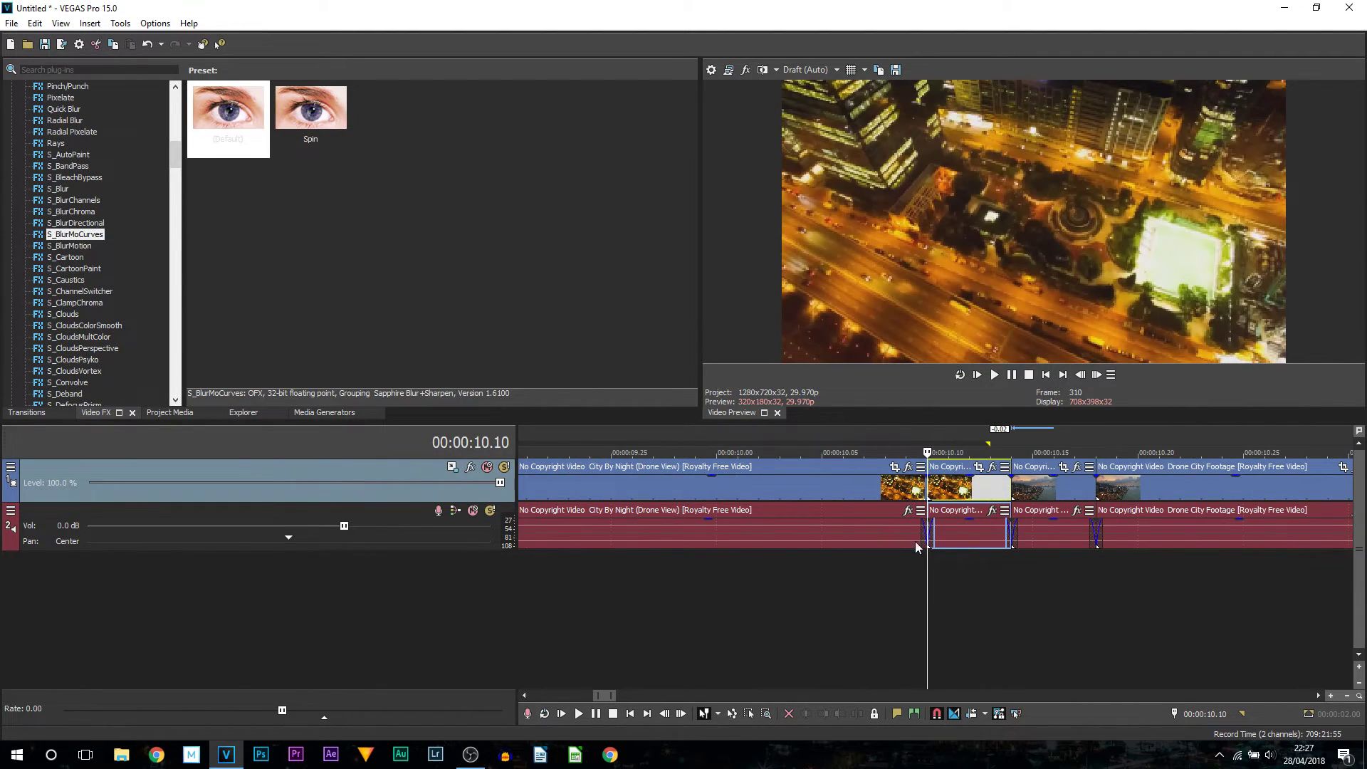
{"action": "left_click", "coordinate": [978, 468]}
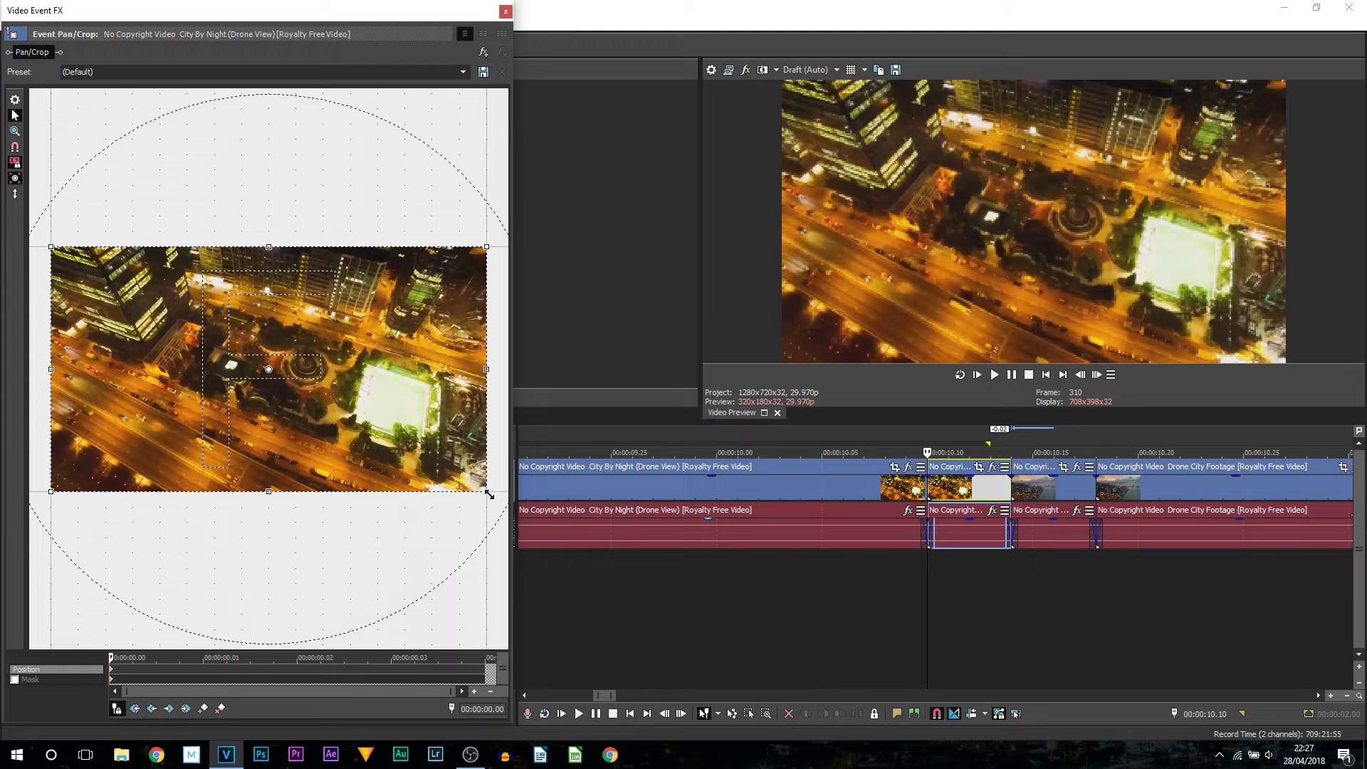
{"action": "left_click_drag", "start_coordinate": [486, 491], "coordinate": [456, 475]}
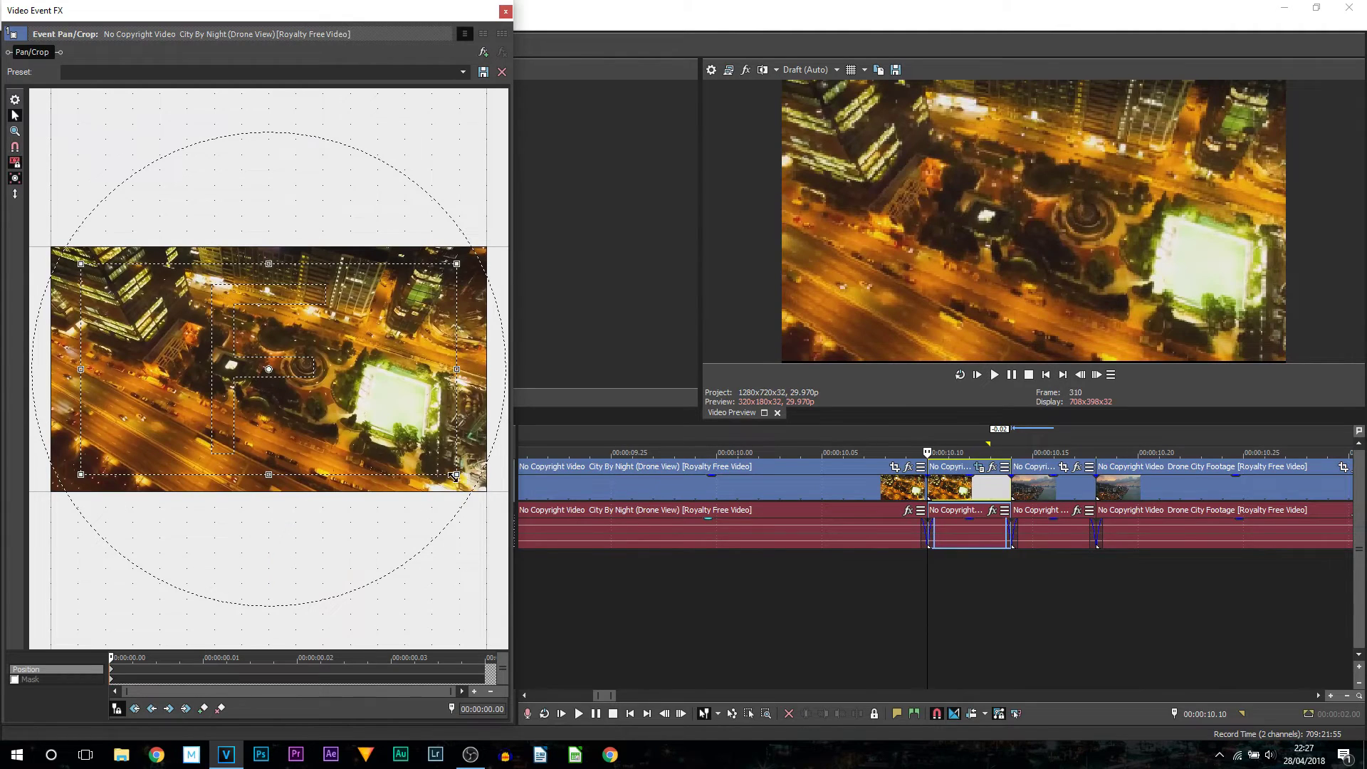
Shrink the short City By Night segment's starting Pan/Crop frame slightly further and restore the full frame at the segment's end
{"action": "left_click_drag", "start_coordinate": [453, 475], "coordinate": [448, 472]}
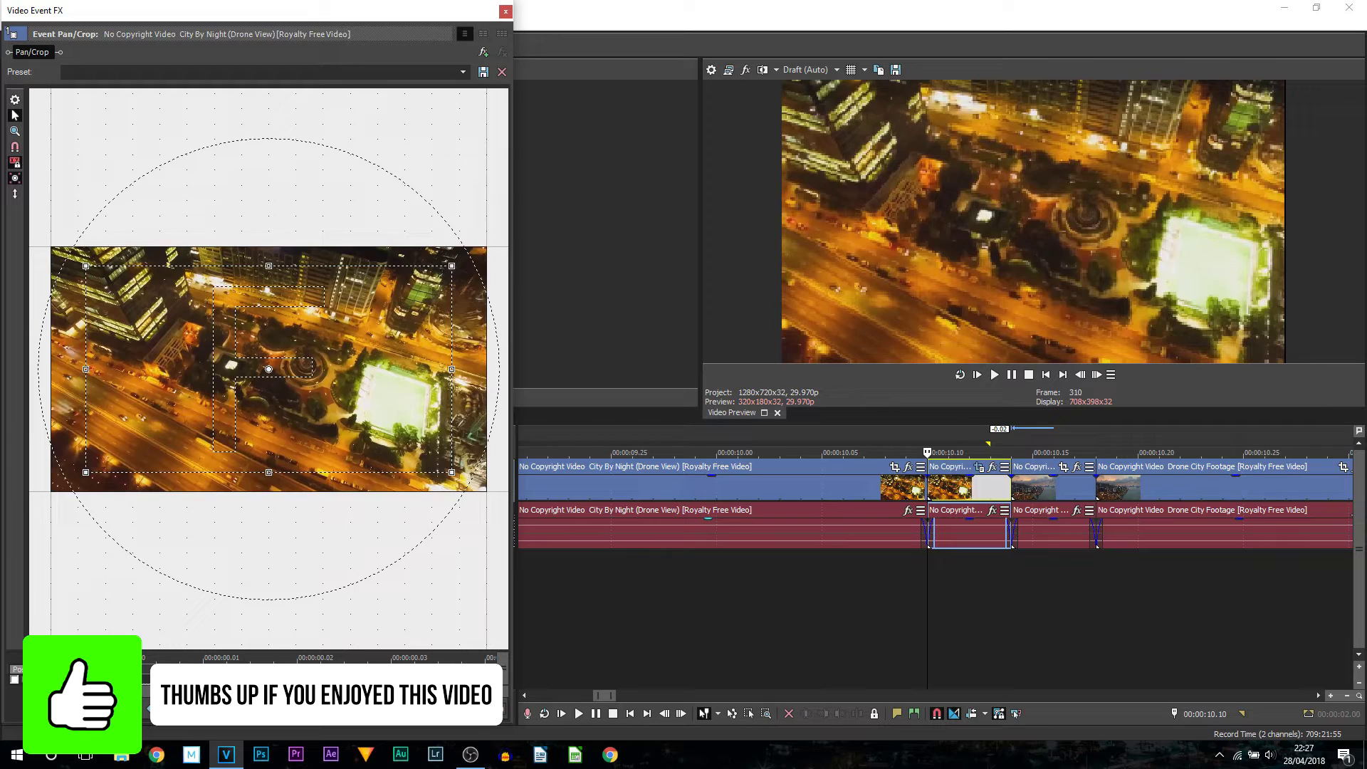
{"action": "key", "text": "End"}
{"action": "right_click", "coordinate": [391, 395]}
{"action": "left_click", "coordinate": [429, 404]}
Copy the starting Pan/Crop keyframe of the short City By Night segment and leave its Pan/Crop settings
{"action": "left_click", "coordinate": [113, 672]}
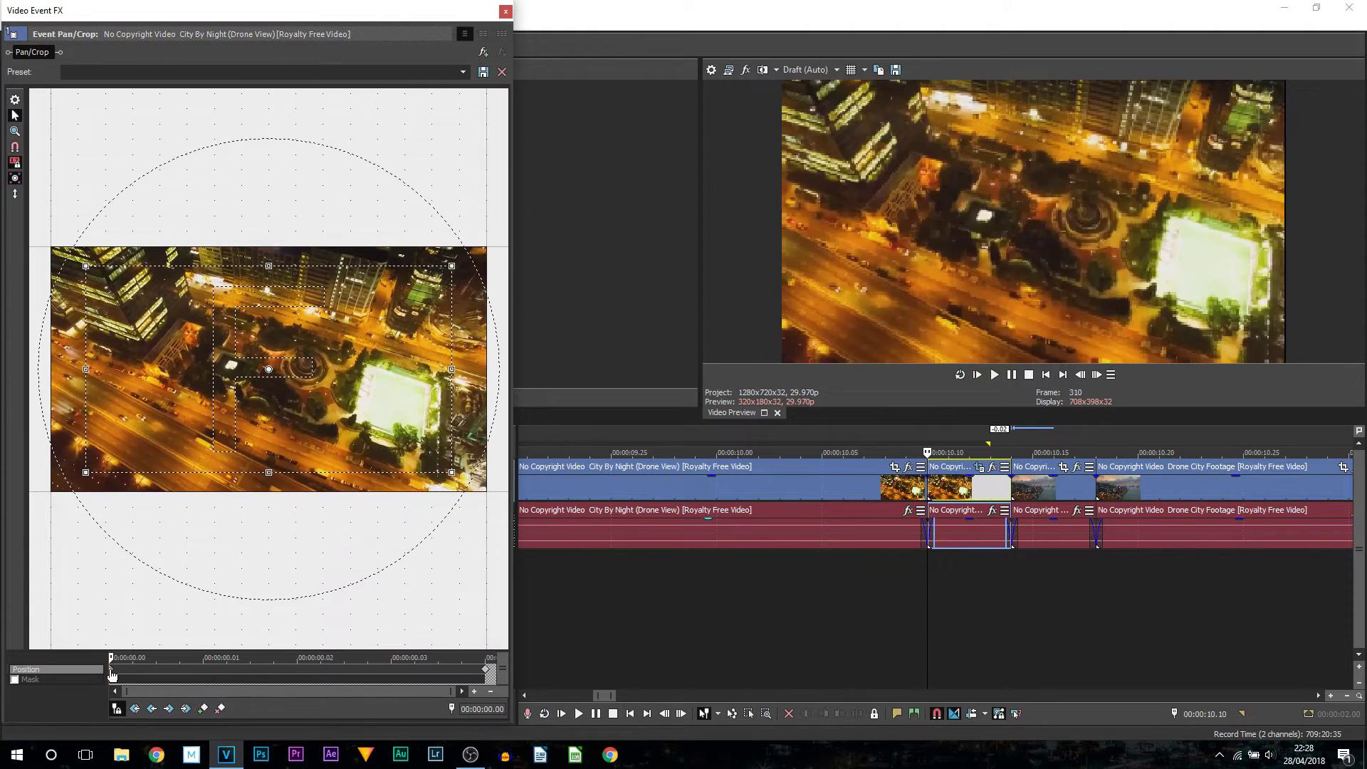
{"action": "right_click", "coordinate": [111, 672]}
{"action": "left_click", "coordinate": [134, 527]}
{"action": "left_click", "coordinate": [505, 12]}
Compare the framing of the City By Night footage just before and after the split at 00:00:10.10
{"action": "scroll", "coordinate": [956, 496], "scroll_direction": "down", "scroll_amount": 4}
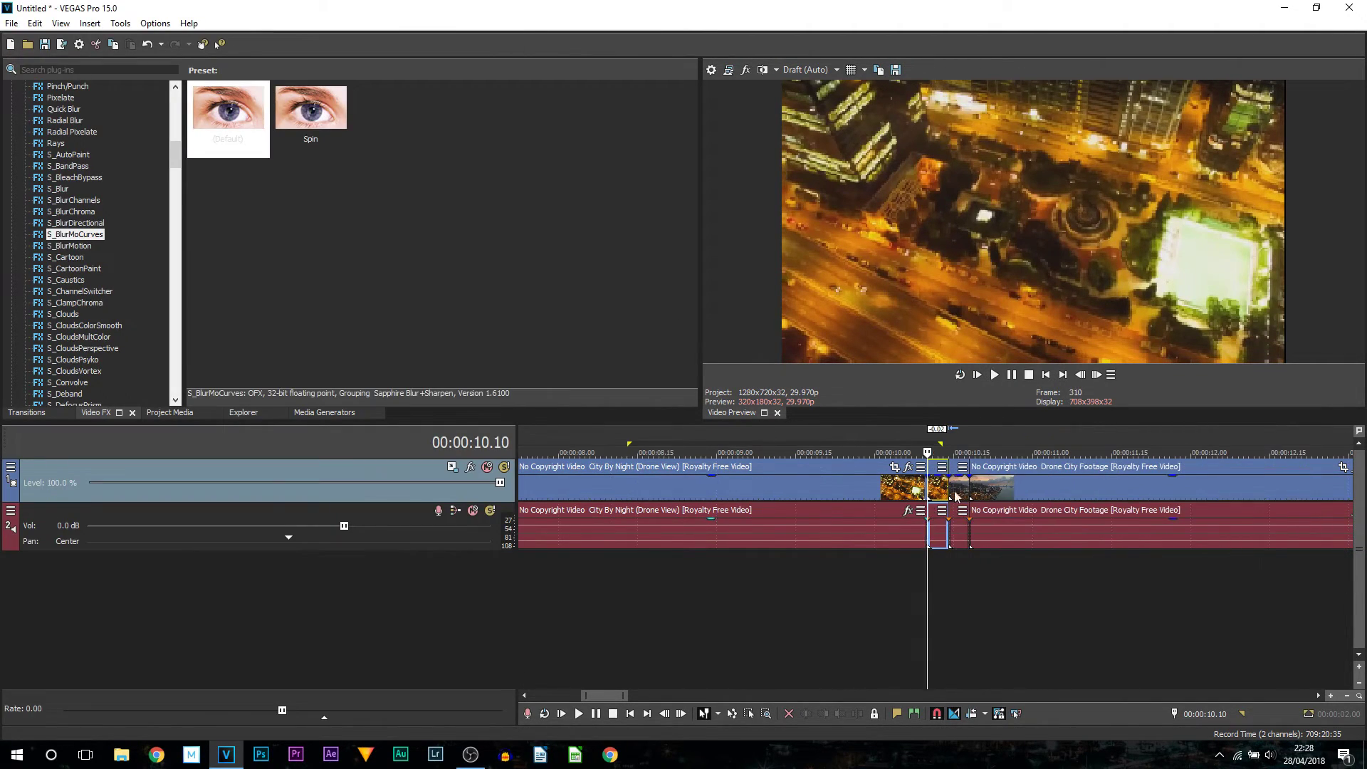
{"action": "scroll", "coordinate": [956, 496], "scroll_direction": "up", "scroll_amount": 4}
{"action": "left_click", "coordinate": [966, 491]}
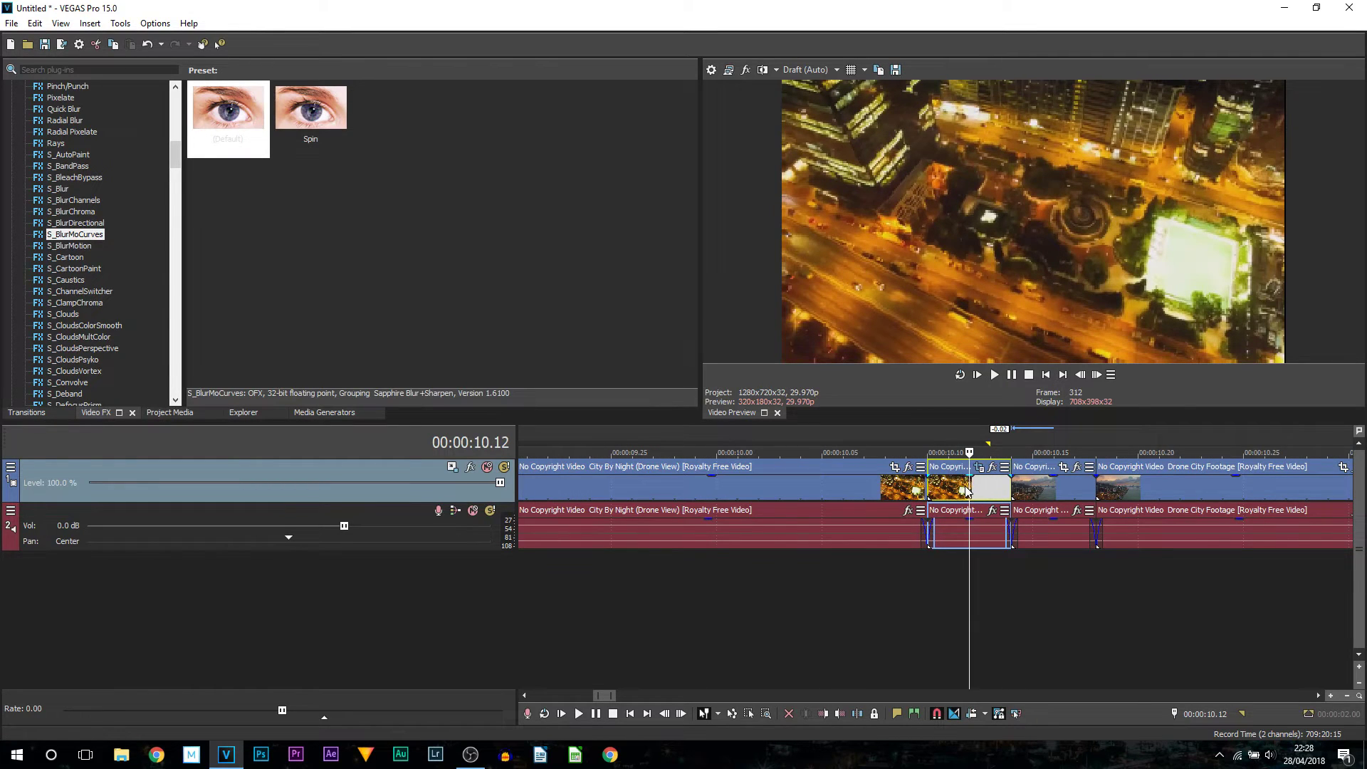
{"action": "left_click", "coordinate": [927, 491]}
{"action": "left_click", "coordinate": [889, 492]}
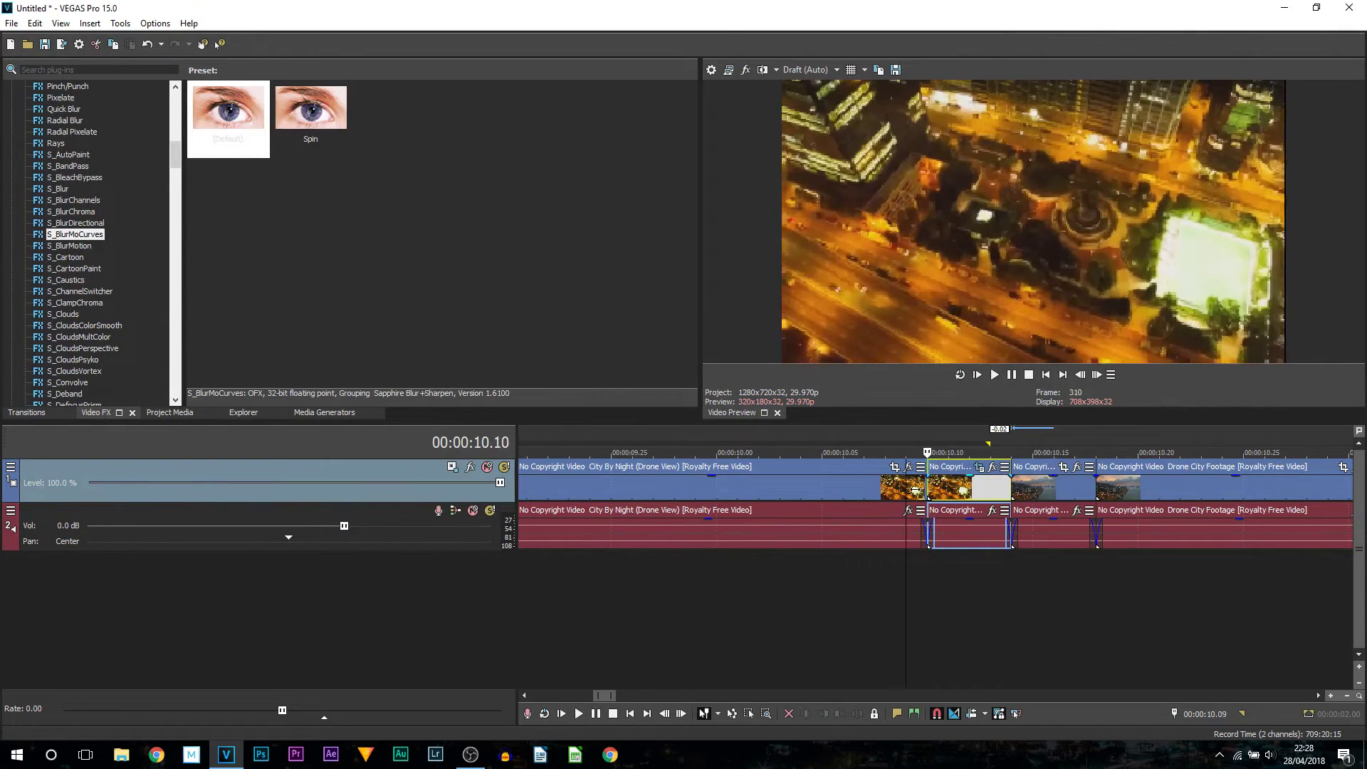
{"action": "scroll", "coordinate": [833, 482], "scroll_direction": "down", "scroll_amount": 3}
{"action": "scroll", "coordinate": [833, 481], "scroll_direction": "down", "scroll_amount": 4}
Paste the copied Pan/Crop keyframe onto the start of the long City By Night clip
{"action": "left_click", "coordinate": [656, 491]}
{"action": "scroll", "coordinate": [658, 490], "scroll_direction": "down", "scroll_amount": 4}
{"action": "scroll", "coordinate": [742, 484], "scroll_direction": "up", "scroll_amount": 4}
{"action": "left_click", "coordinate": [1044, 467]}
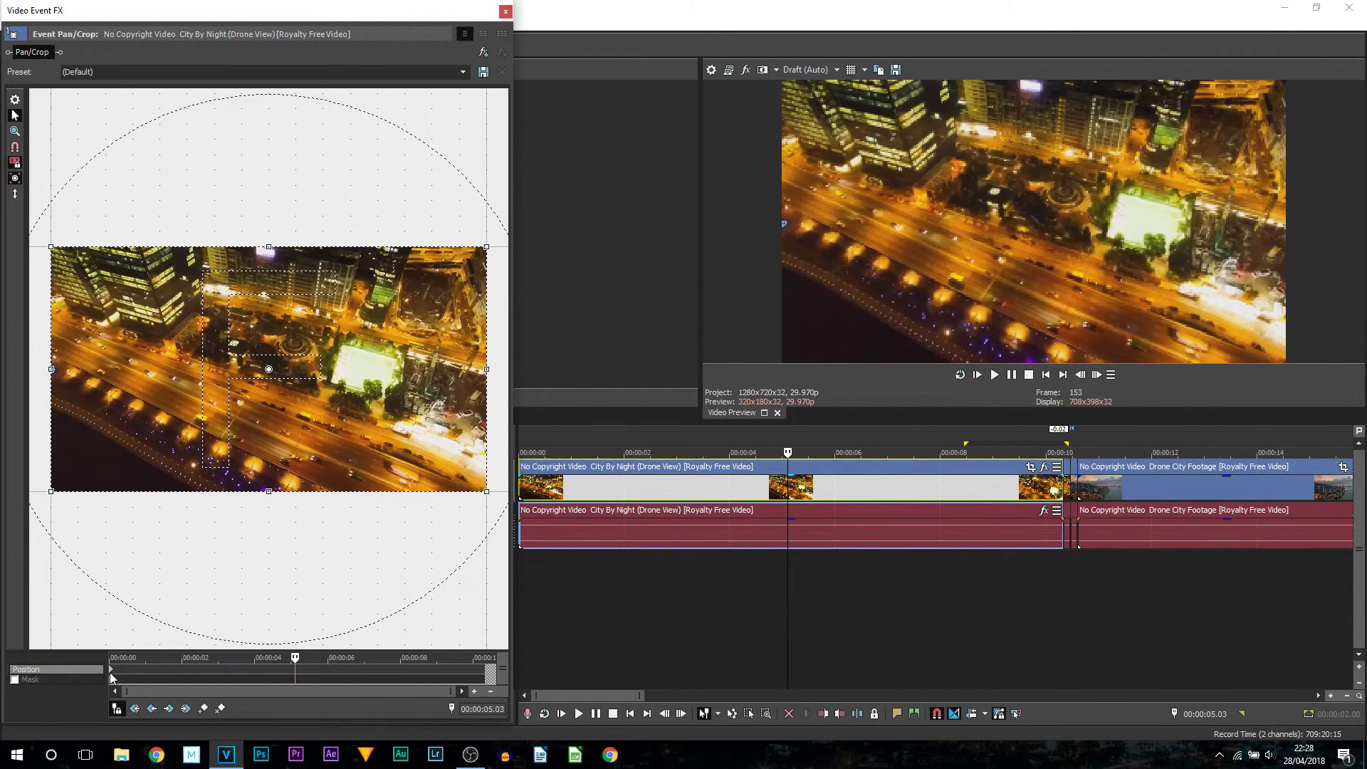
{"action": "left_click", "coordinate": [110, 672]}
{"action": "right_click", "coordinate": [111, 671]}
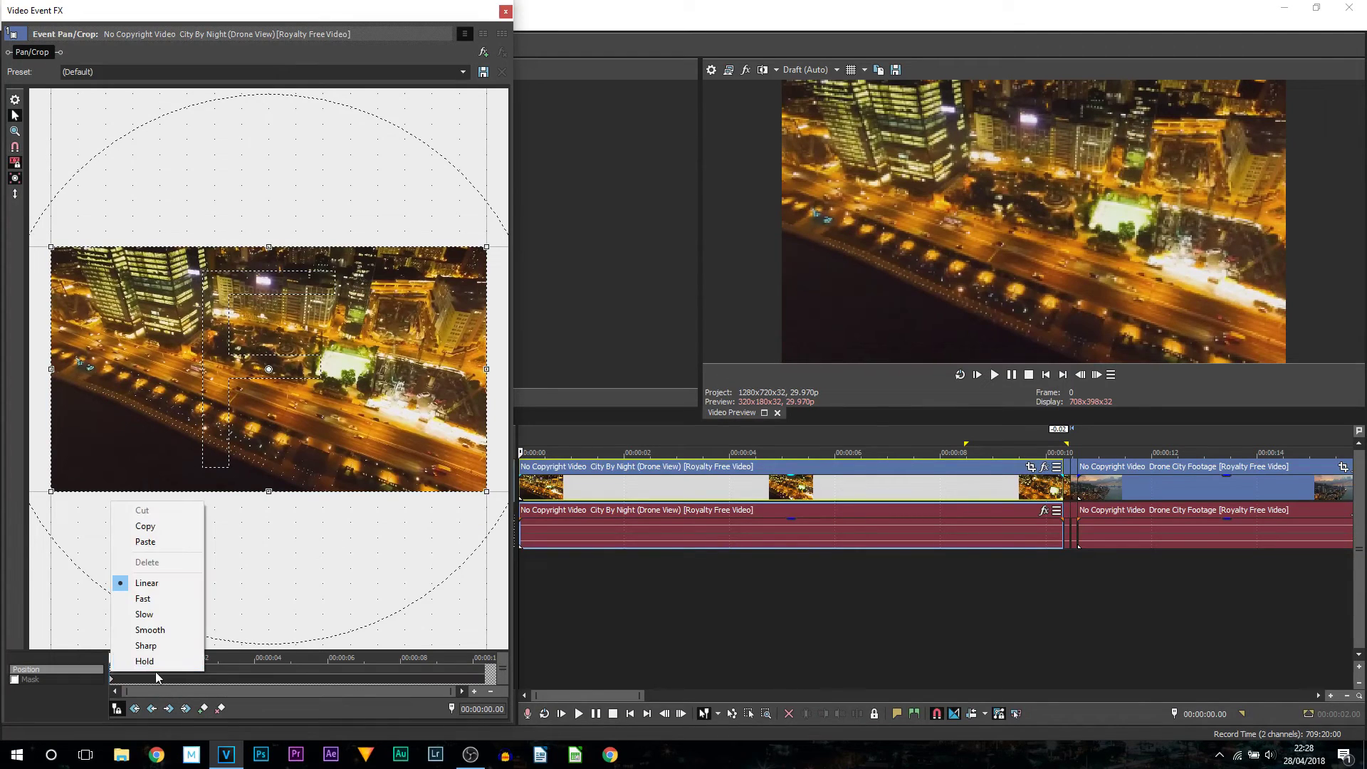
{"action": "left_click", "coordinate": [504, 11]}
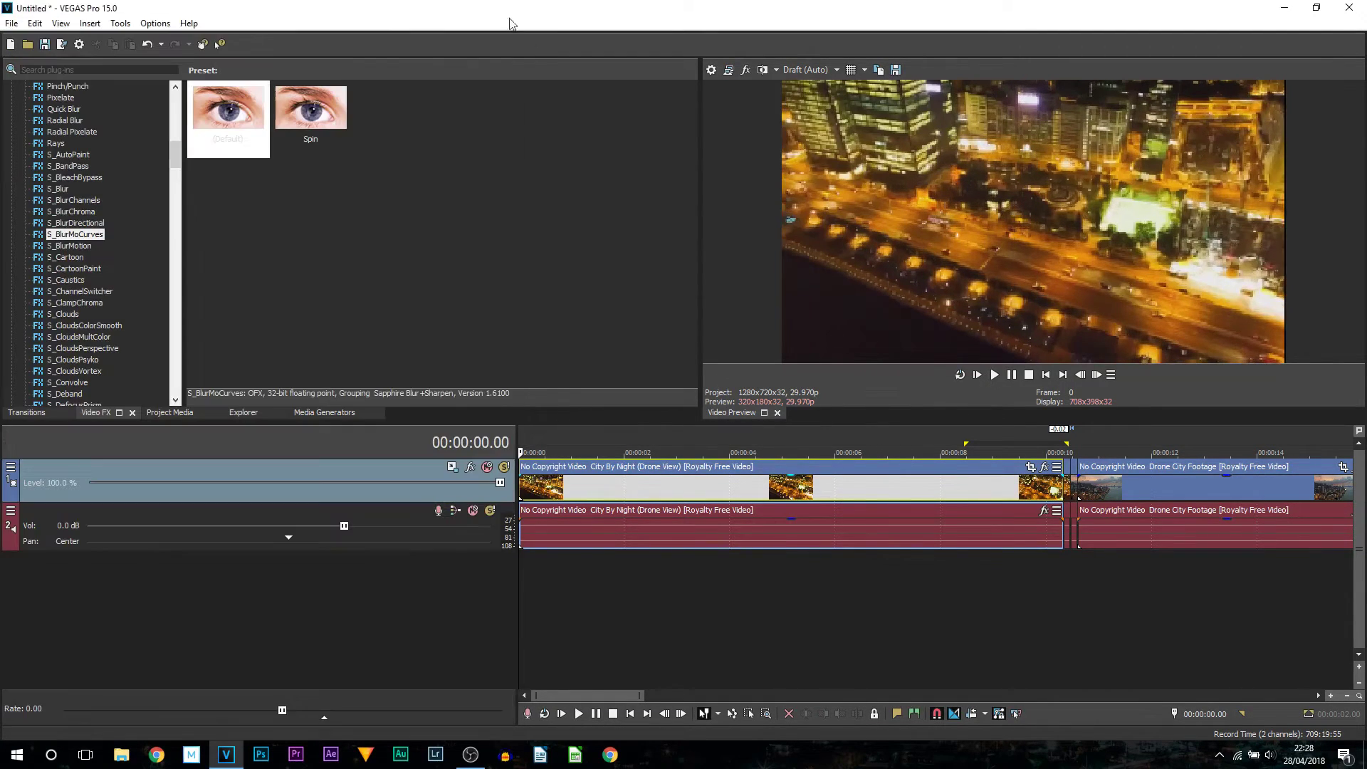
Play back and scrub the City By Night footage around the split at 00:00:10.10
{"action": "left_click", "coordinate": [1030, 573]}
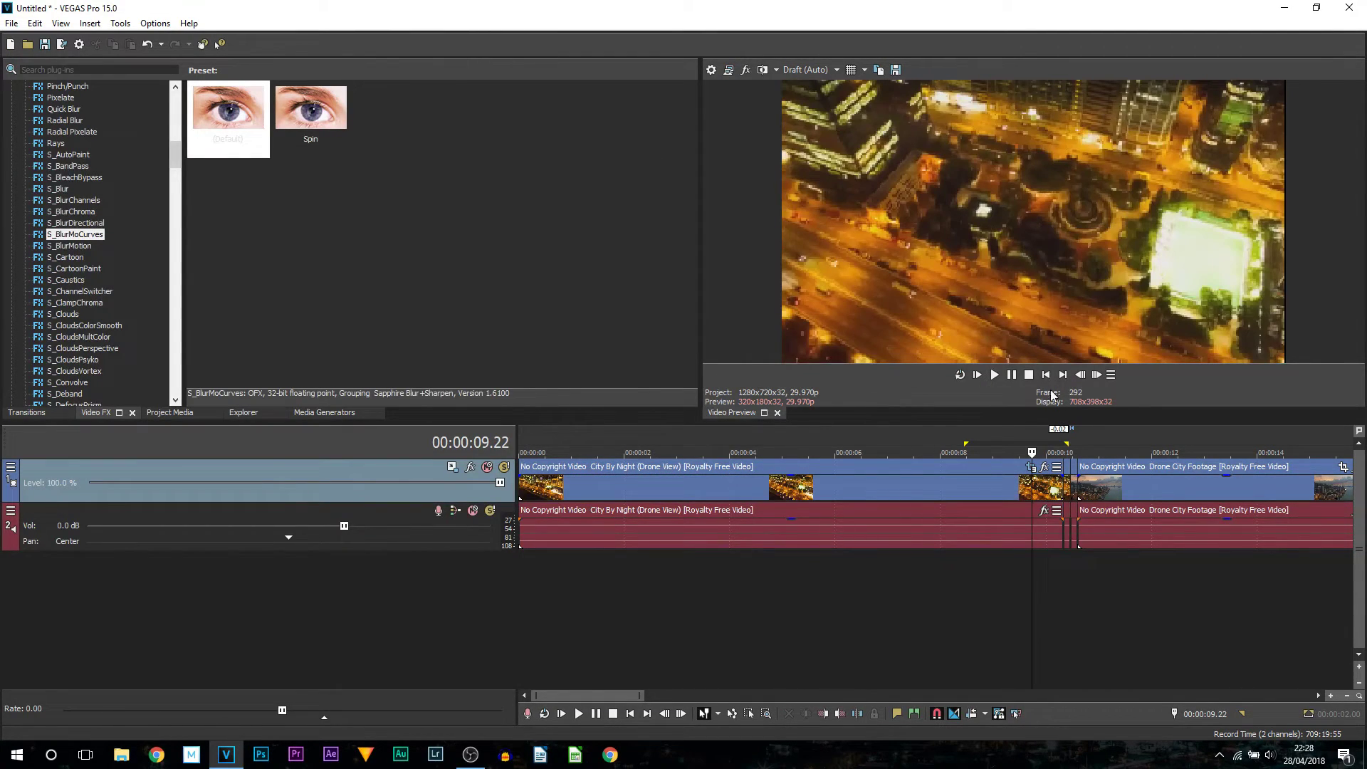
{"action": "left_click", "coordinate": [1011, 374]}
{"action": "scroll", "coordinate": [1132, 594], "scroll_direction": "up", "scroll_amount": 3}
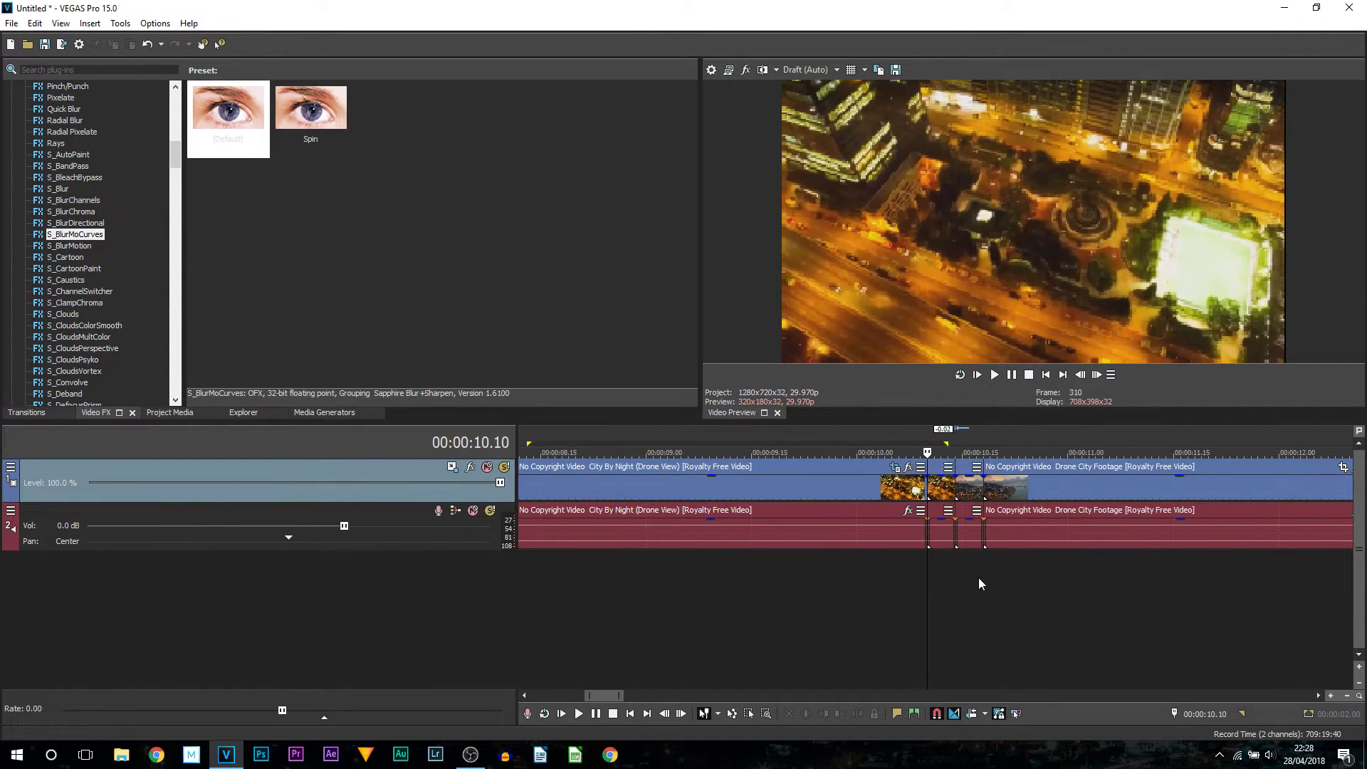
{"action": "scroll", "coordinate": [947, 573], "scroll_direction": "up", "scroll_amount": 2}
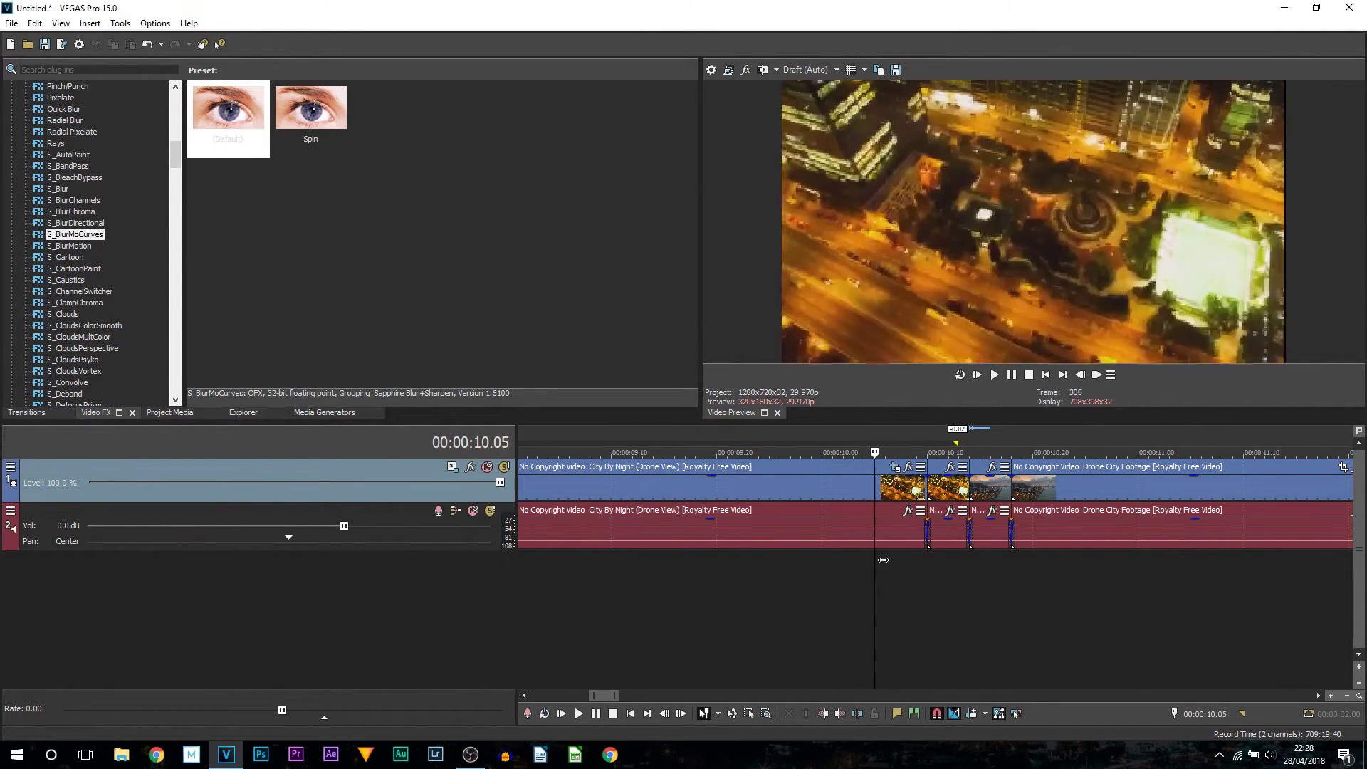
Shrink the Pan/Crop frame to slightly over a third of its width at the start of the short Drone City Footage segment, at 00:00:10.14
{"action": "left_click", "coordinate": [972, 491]}
{"action": "scroll", "coordinate": [1012, 564], "scroll_direction": "up", "scroll_amount": 4}
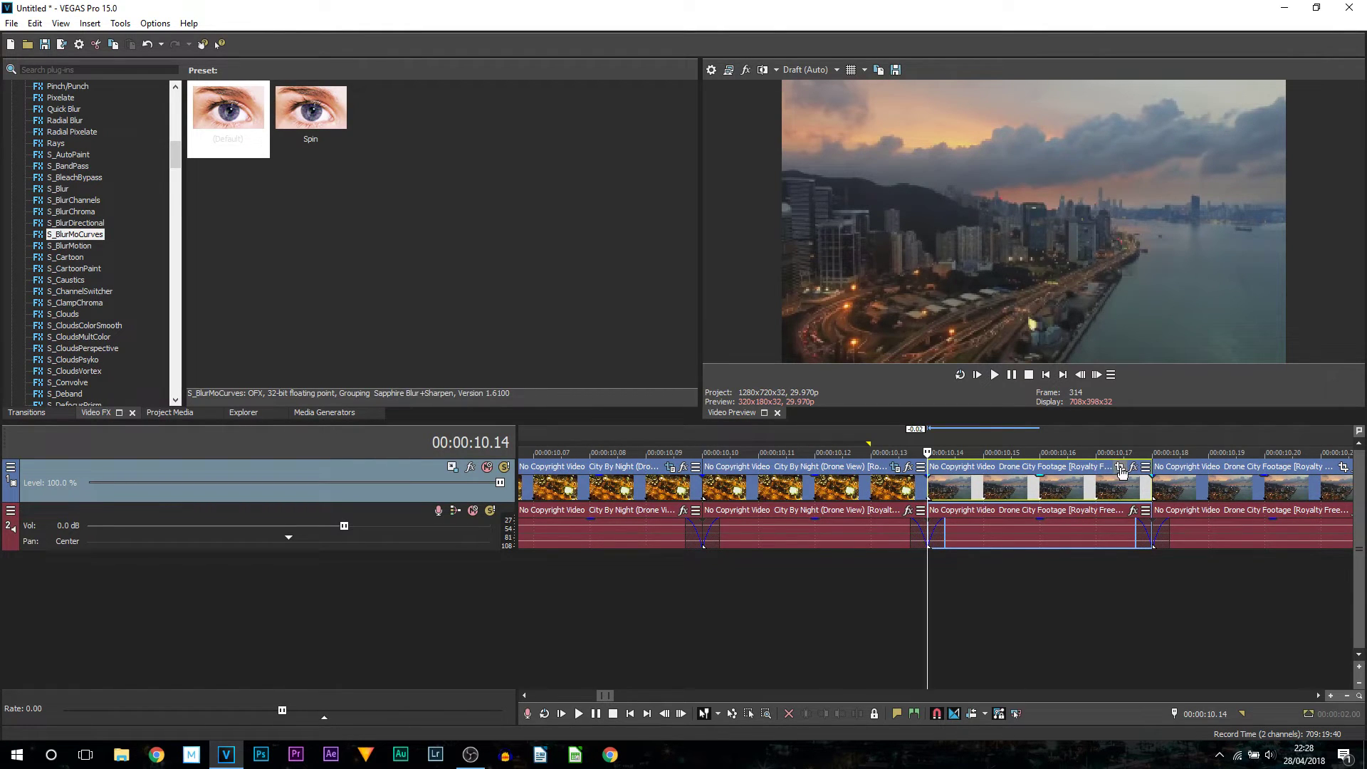
{"action": "left_click", "coordinate": [1120, 467]}
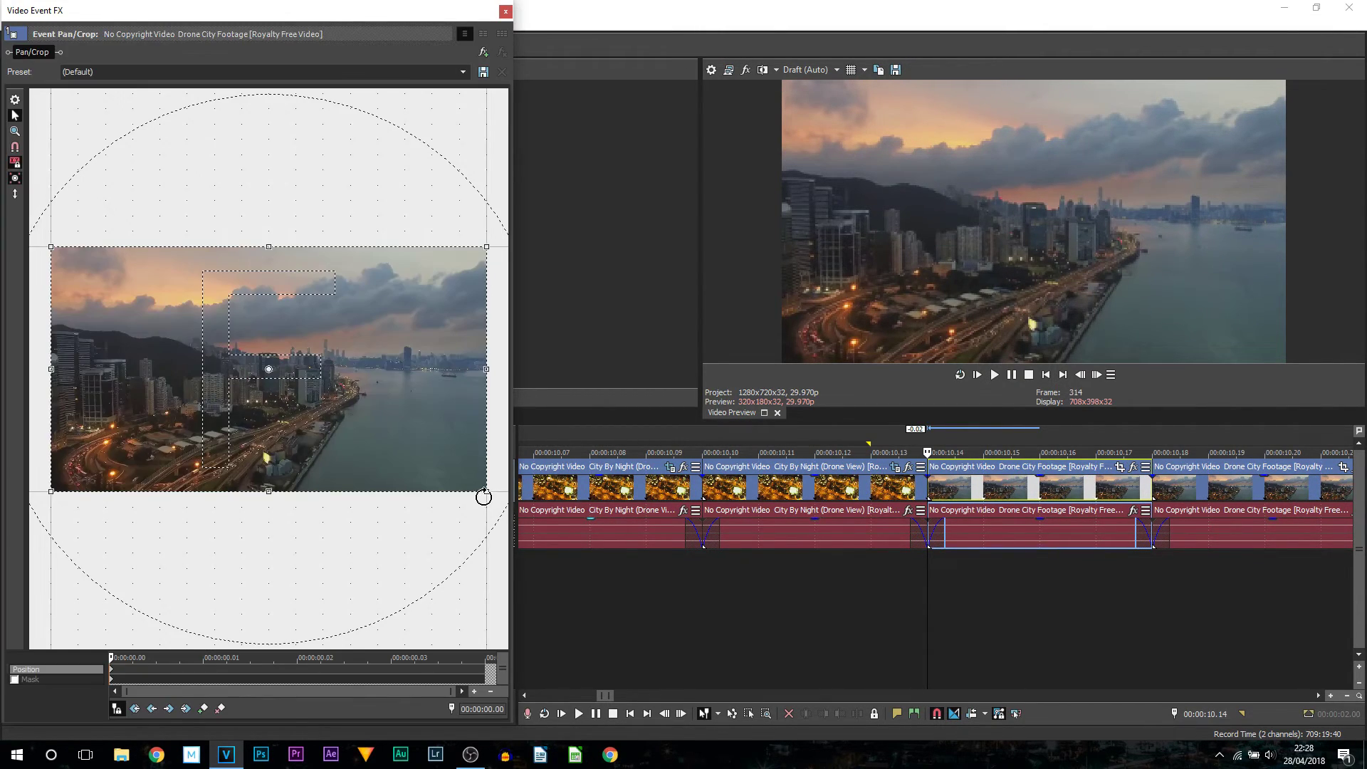
{"action": "left_click_drag", "start_coordinate": [450, 483], "coordinate": [347, 430]}
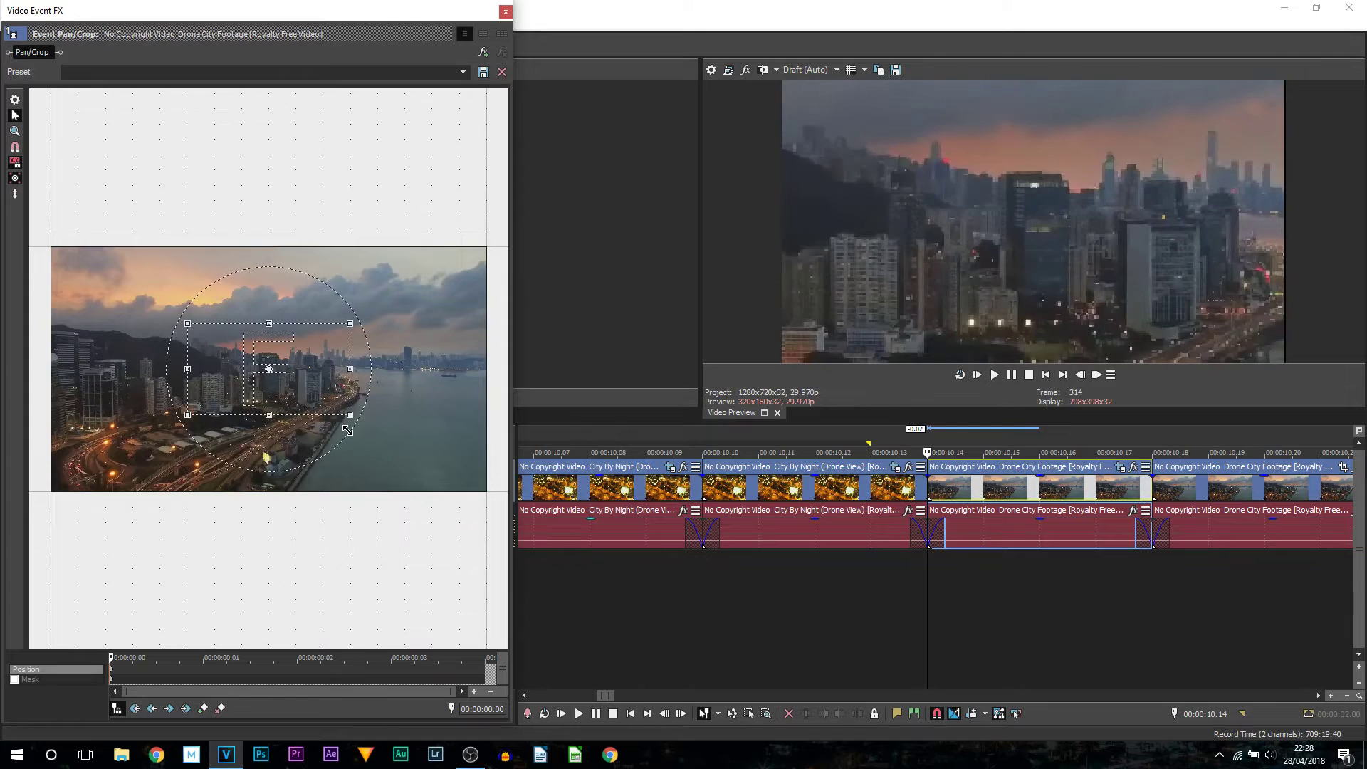
Restore the full Pan/Crop frame at the end of the short Drone City Footage segment, at 00:00:00.04
{"action": "key", "text": "End"}
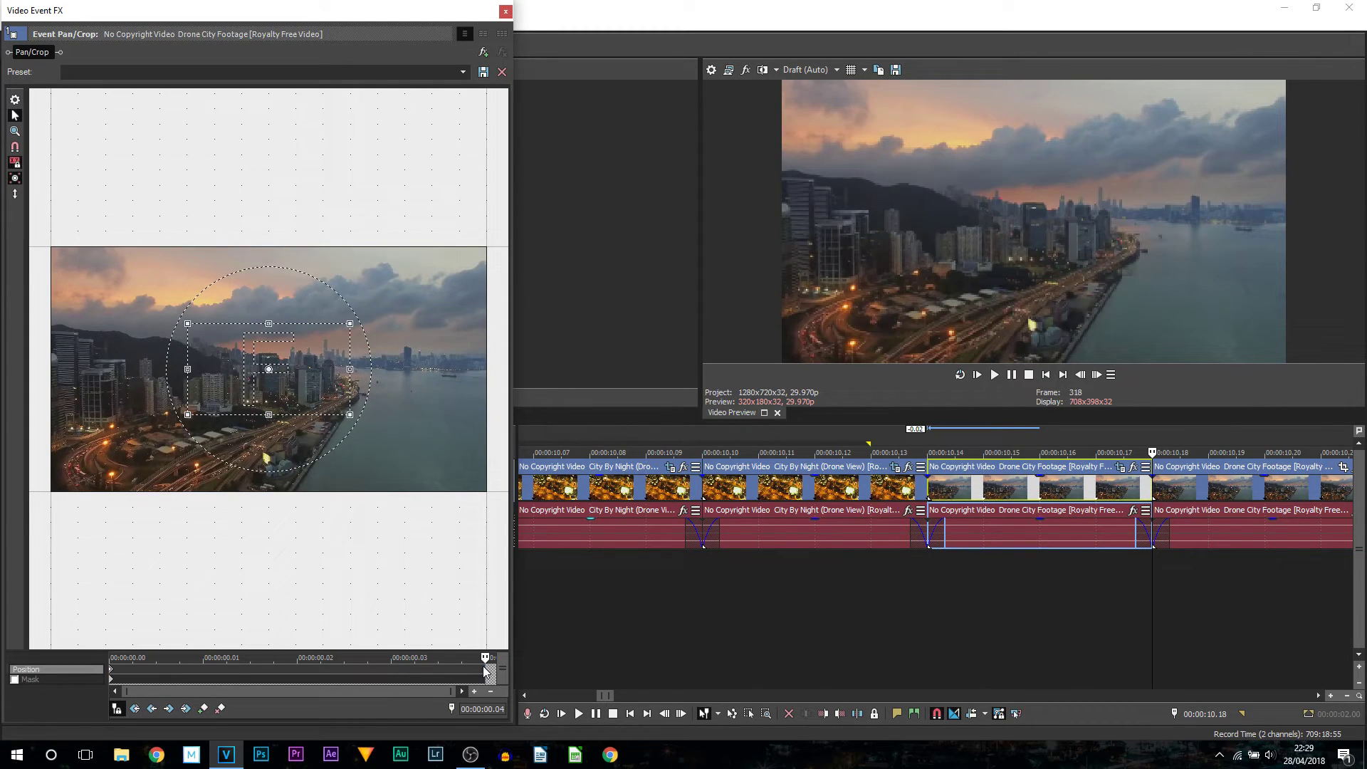
{"action": "right_click", "coordinate": [328, 395]}
{"action": "left_click", "coordinate": [351, 407]}
{"action": "scroll", "coordinate": [873, 531], "scroll_direction": "down", "scroll_amount": 2}
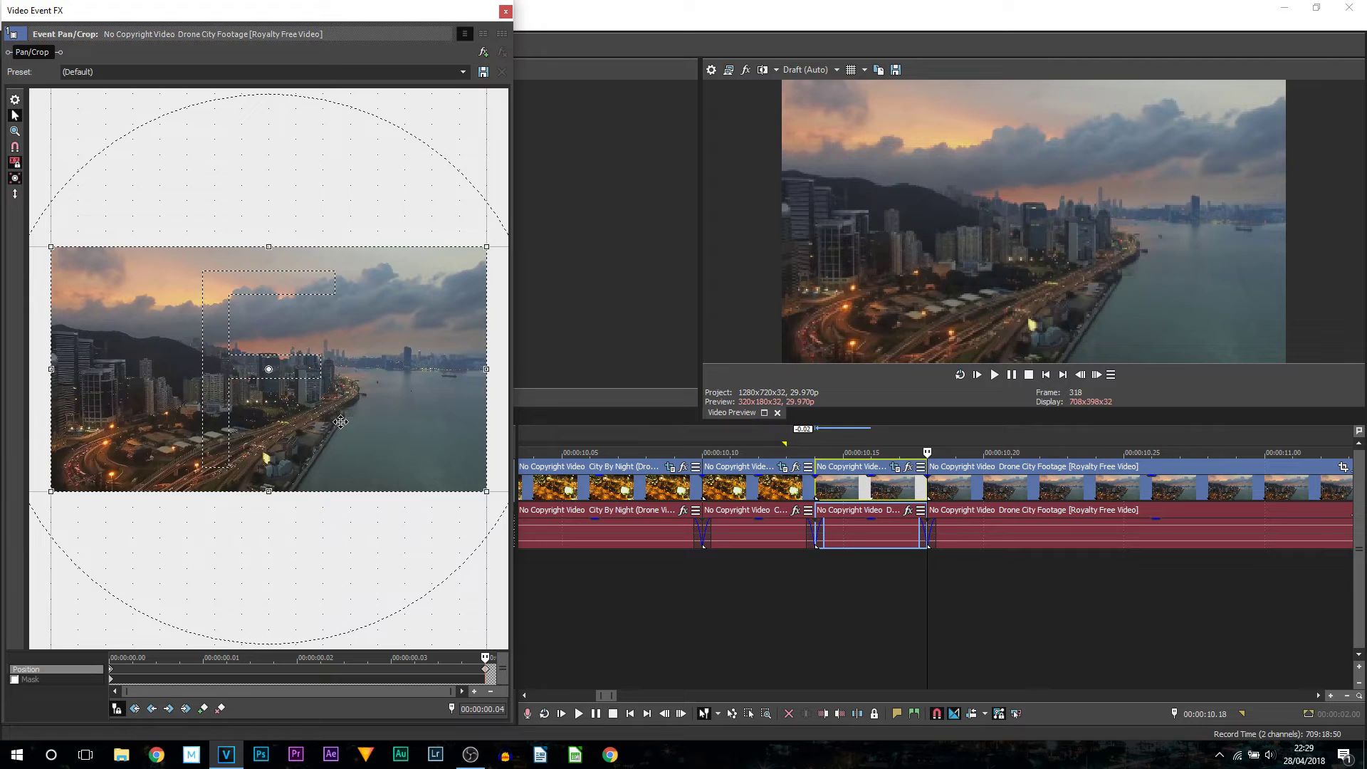
{"action": "left_click", "coordinate": [506, 13]}
Play back the Pan/Crop zoom transition across the cut twice, starting from about one second before it
{"action": "scroll", "coordinate": [712, 616], "scroll_direction": "down", "scroll_amount": 3}
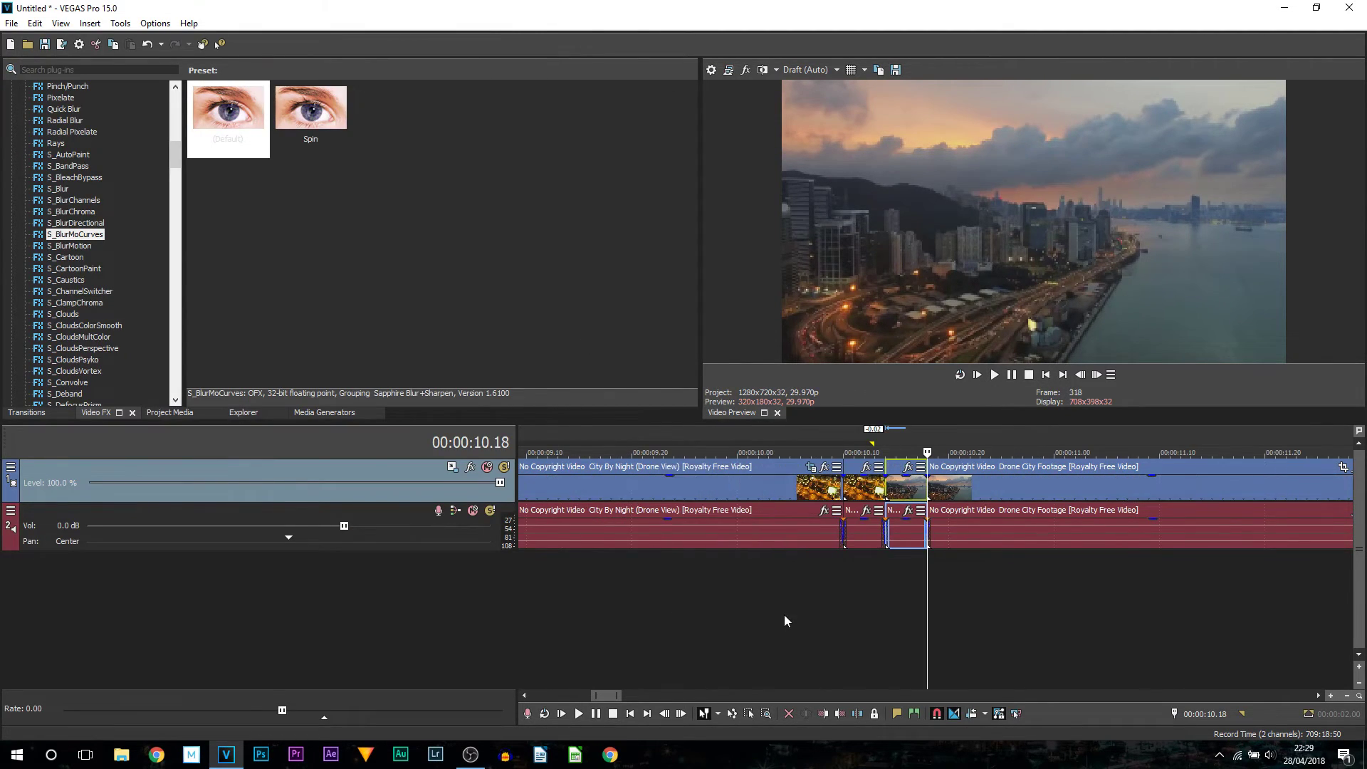
{"action": "left_click", "coordinate": [778, 598]}
{"action": "left_click", "coordinate": [741, 587]}
{"action": "scroll", "coordinate": [740, 587], "scroll_direction": "down", "scroll_amount": 3}
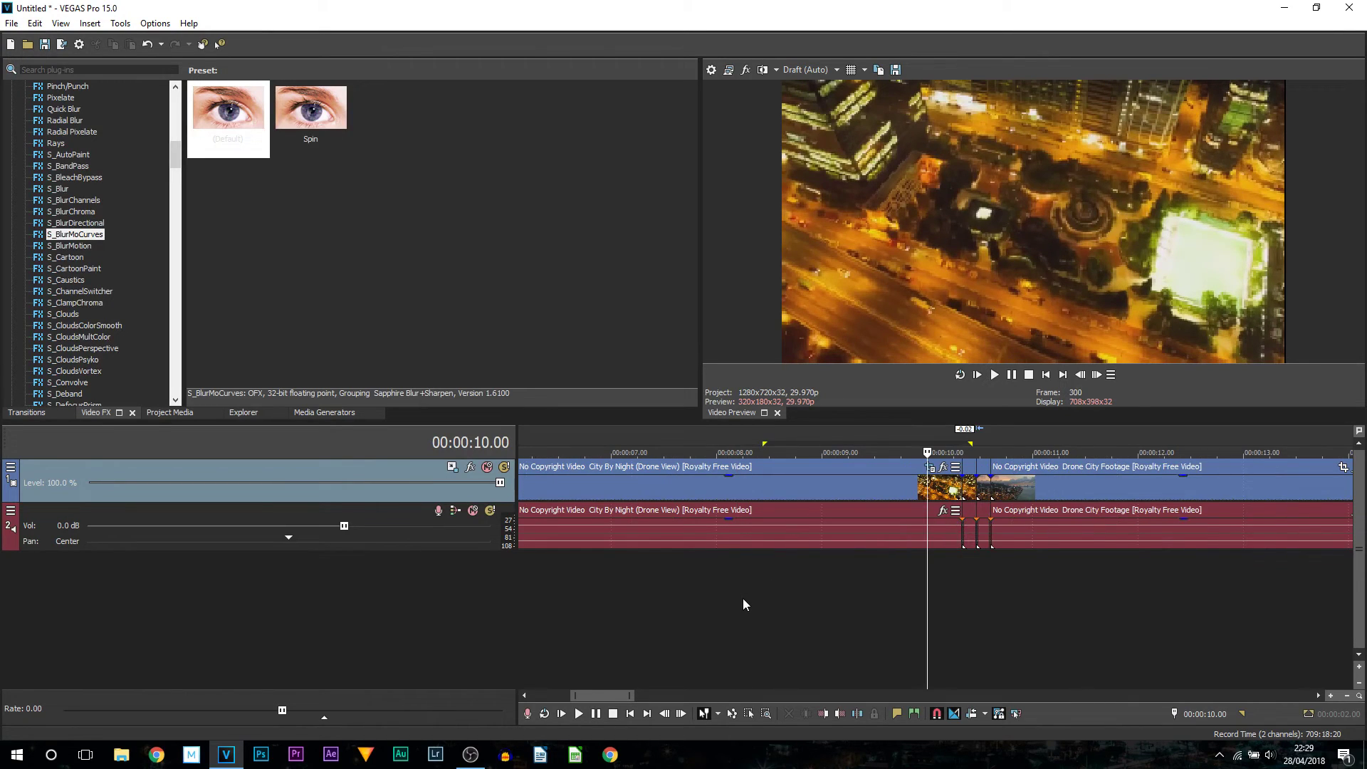
{"action": "left_click", "coordinate": [857, 597]}
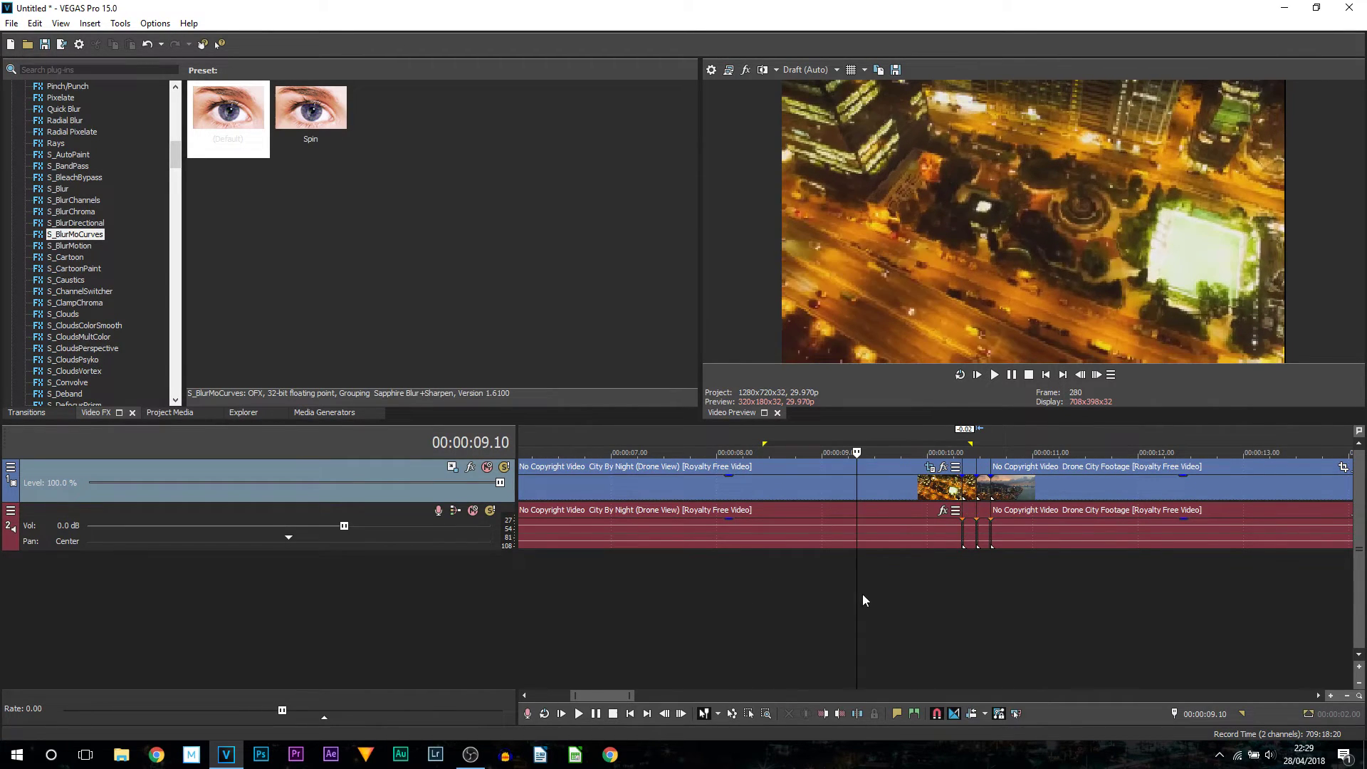
{"action": "key", "text": "space"}
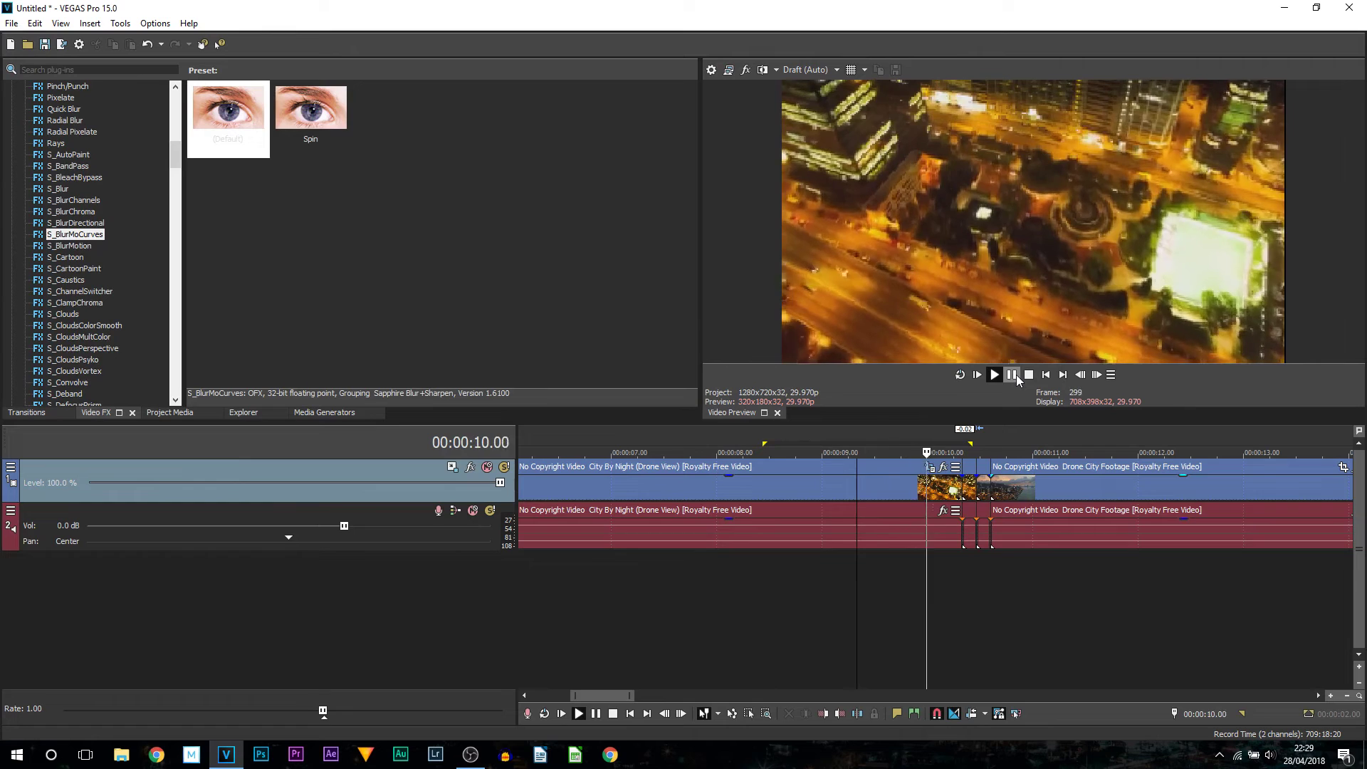
{"action": "left_click", "coordinate": [1016, 375]}
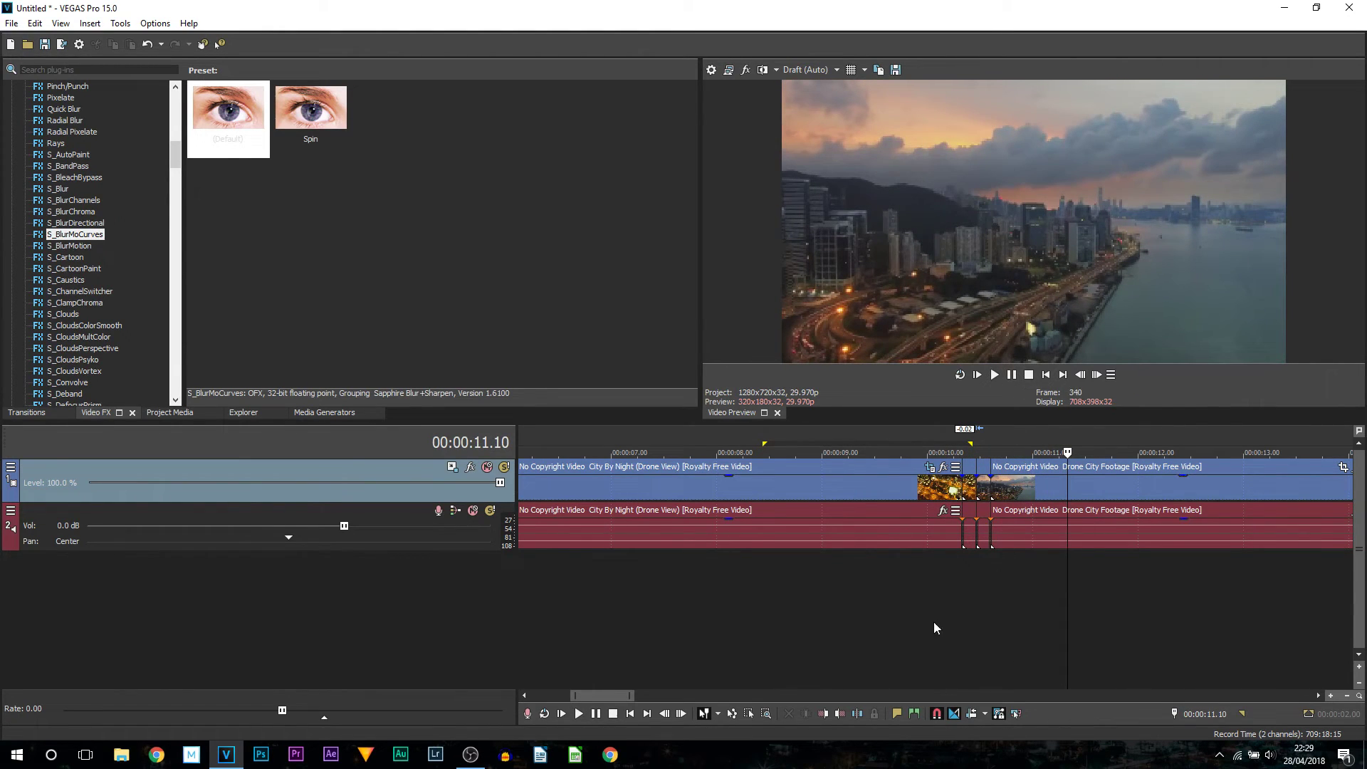
{"action": "left_click", "coordinate": [909, 621]}
{"action": "left_click", "coordinate": [1016, 375]}
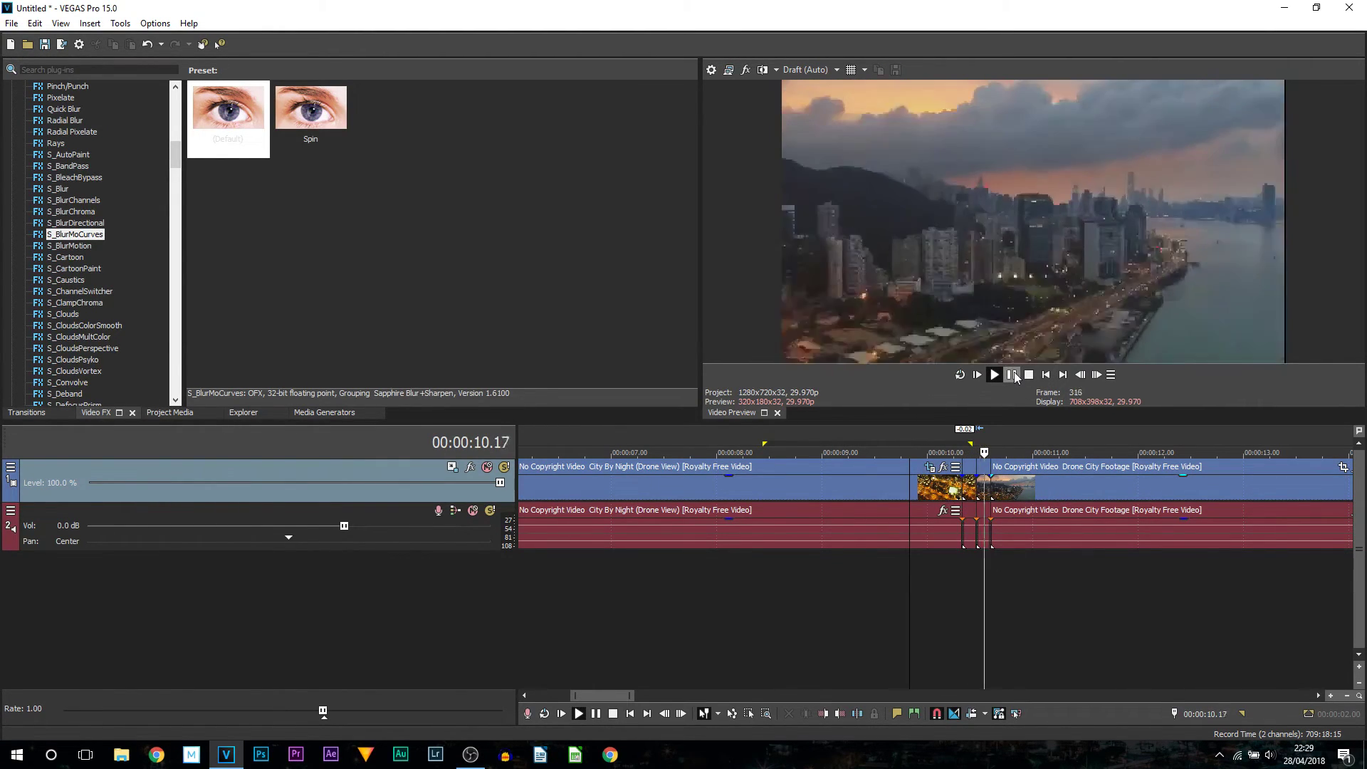
Apply the default Radial Blur effect to the short City By Night segment before the cut
{"action": "scroll", "coordinate": [923, 514], "scroll_direction": "up", "scroll_amount": 3}
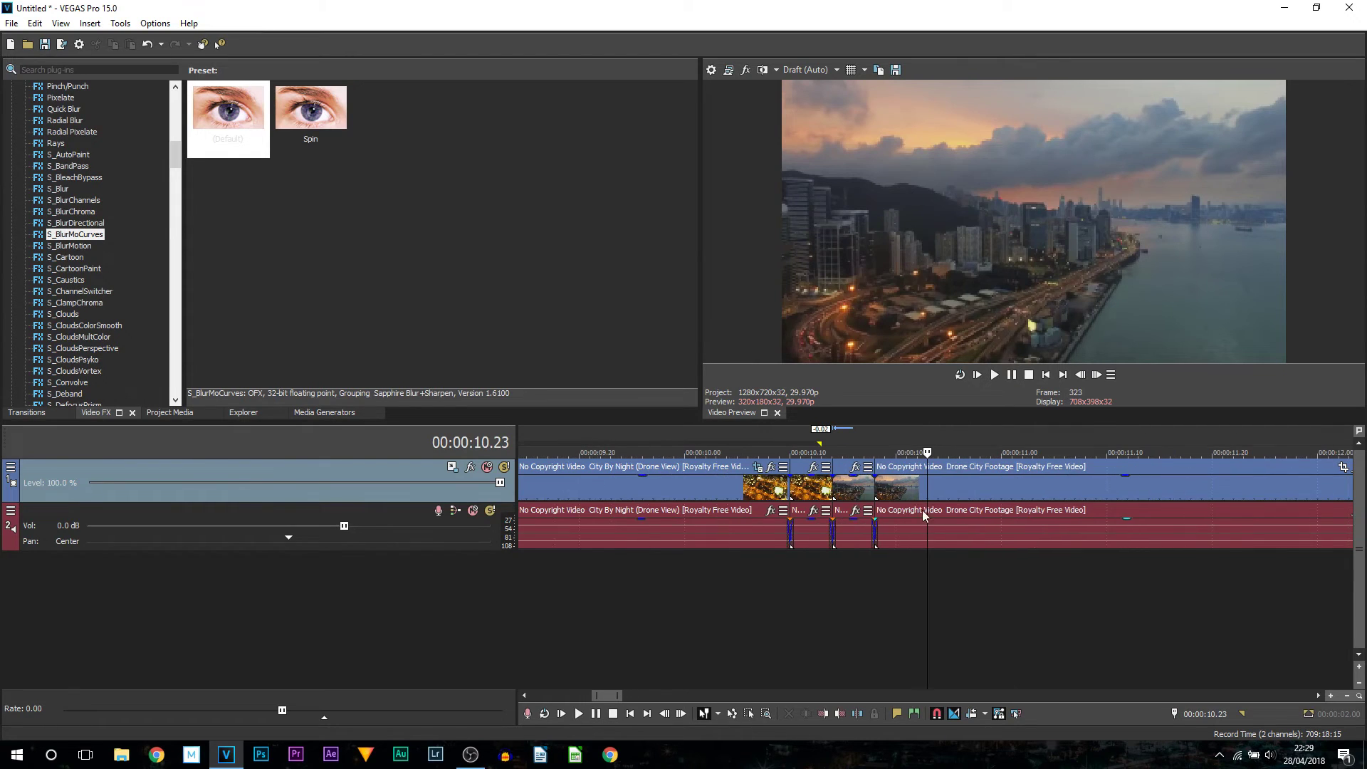
{"action": "left_click", "coordinate": [798, 495]}
{"action": "scroll", "coordinate": [959, 526], "scroll_direction": "up", "scroll_amount": 3}
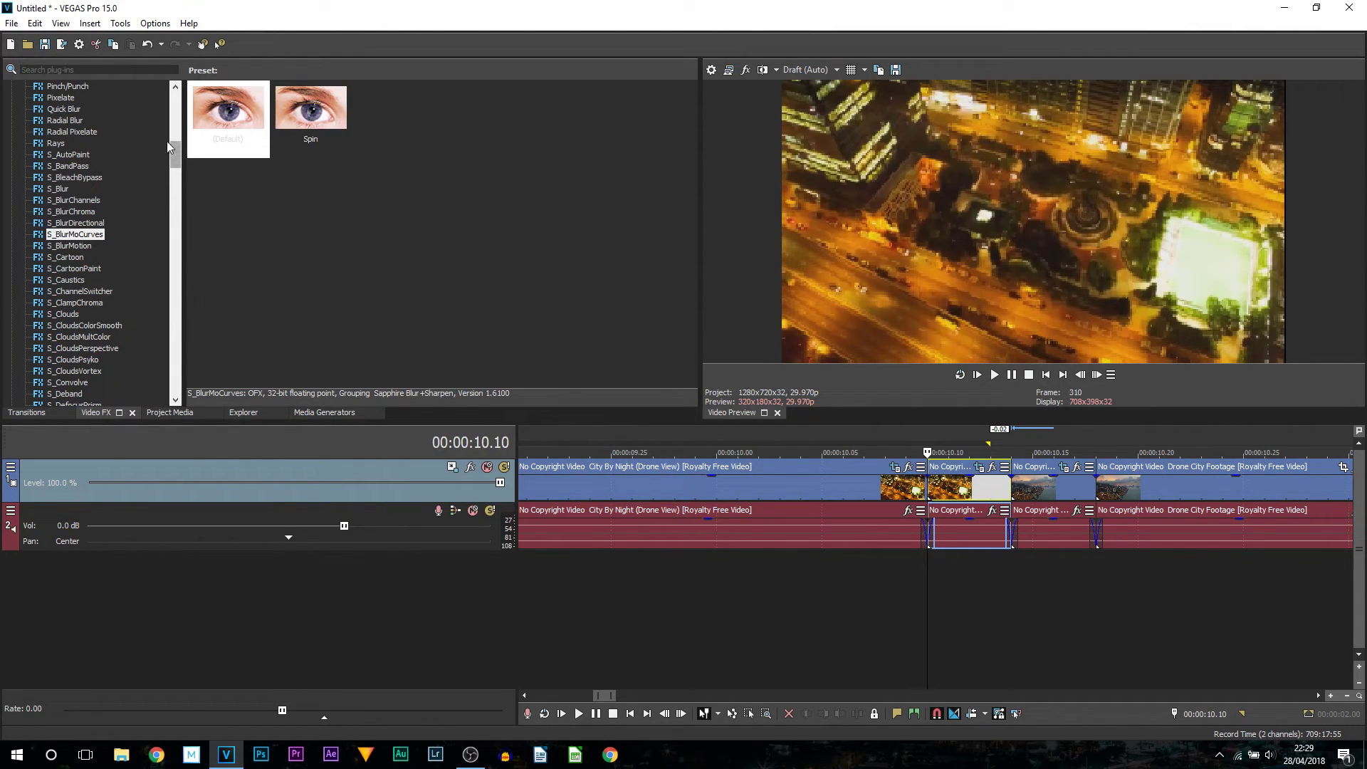
{"action": "scroll", "coordinate": [173, 158], "scroll_direction": "up", "scroll_amount": 3}
{"action": "left_click", "coordinate": [57, 213]}
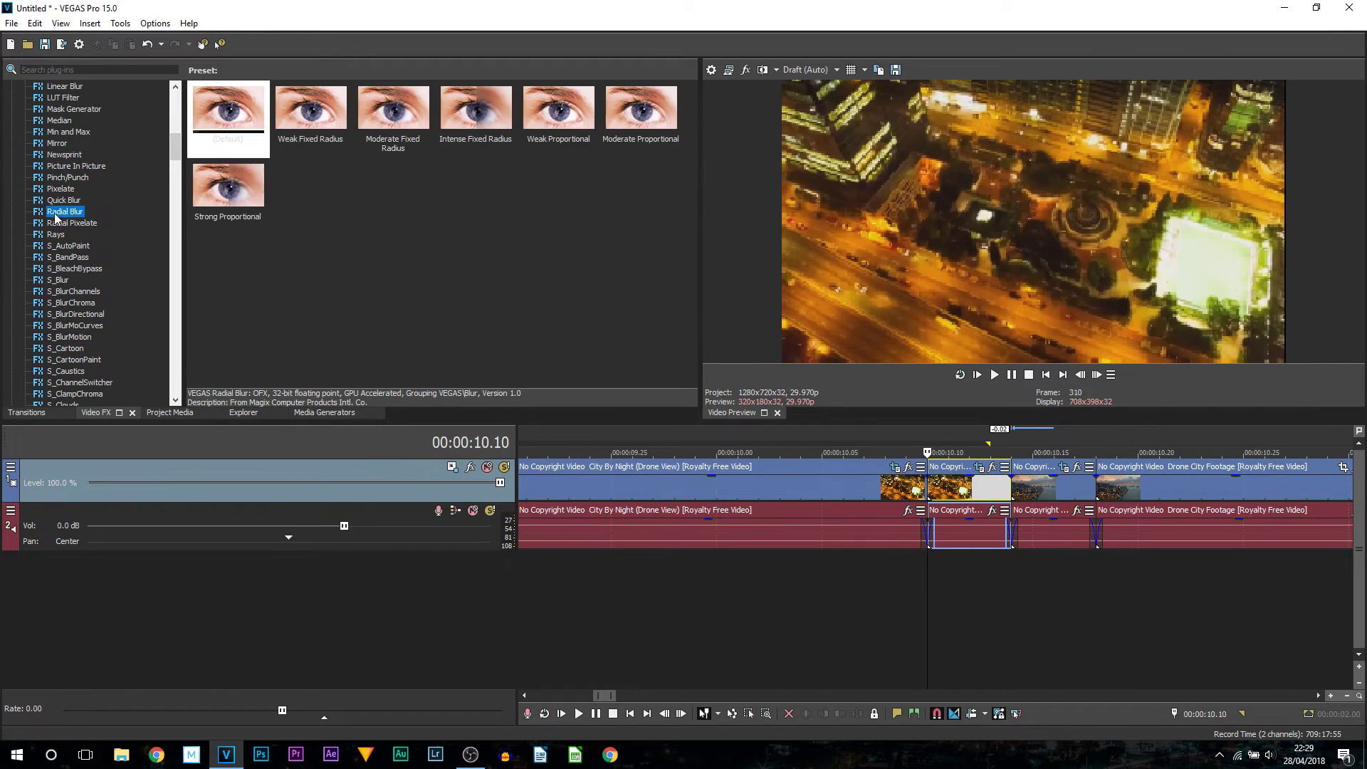
{"action": "left_click_drag", "start_coordinate": [227, 118], "coordinate": [432, 150]}
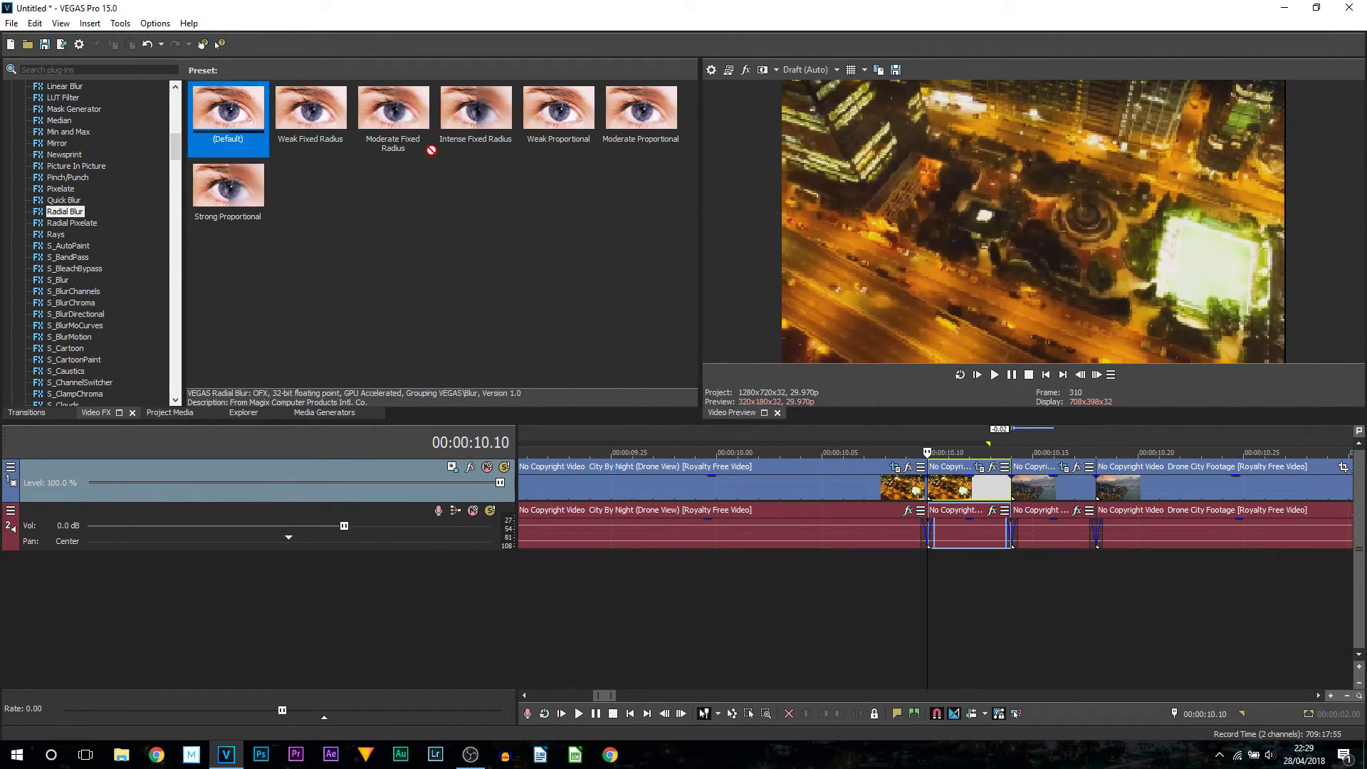
{"action": "left_click_drag", "start_coordinate": [980, 490], "coordinate": [982, 491]}
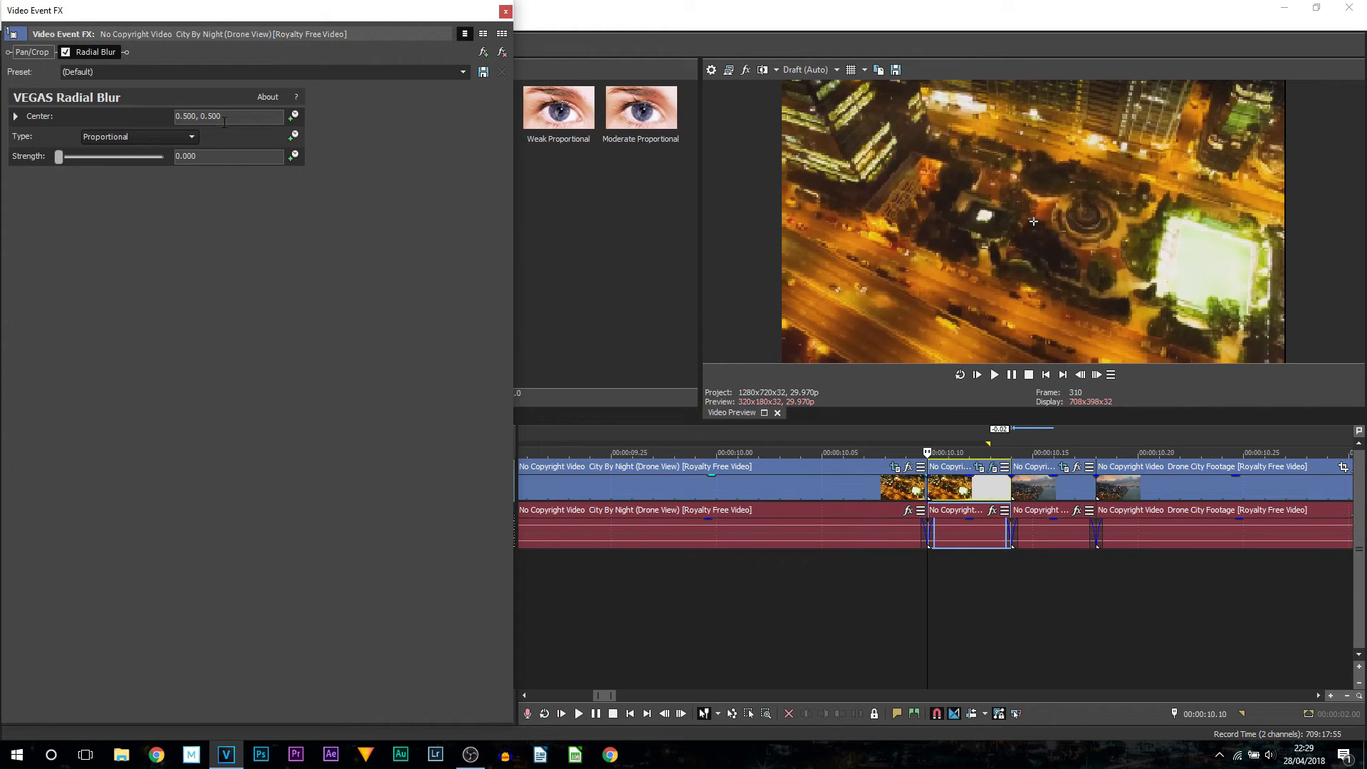
Animate the City By Night segment's Radial Blur Strength from 0 at its start to slightly over half at 00:00:00.04
{"action": "left_click", "coordinate": [293, 155]}
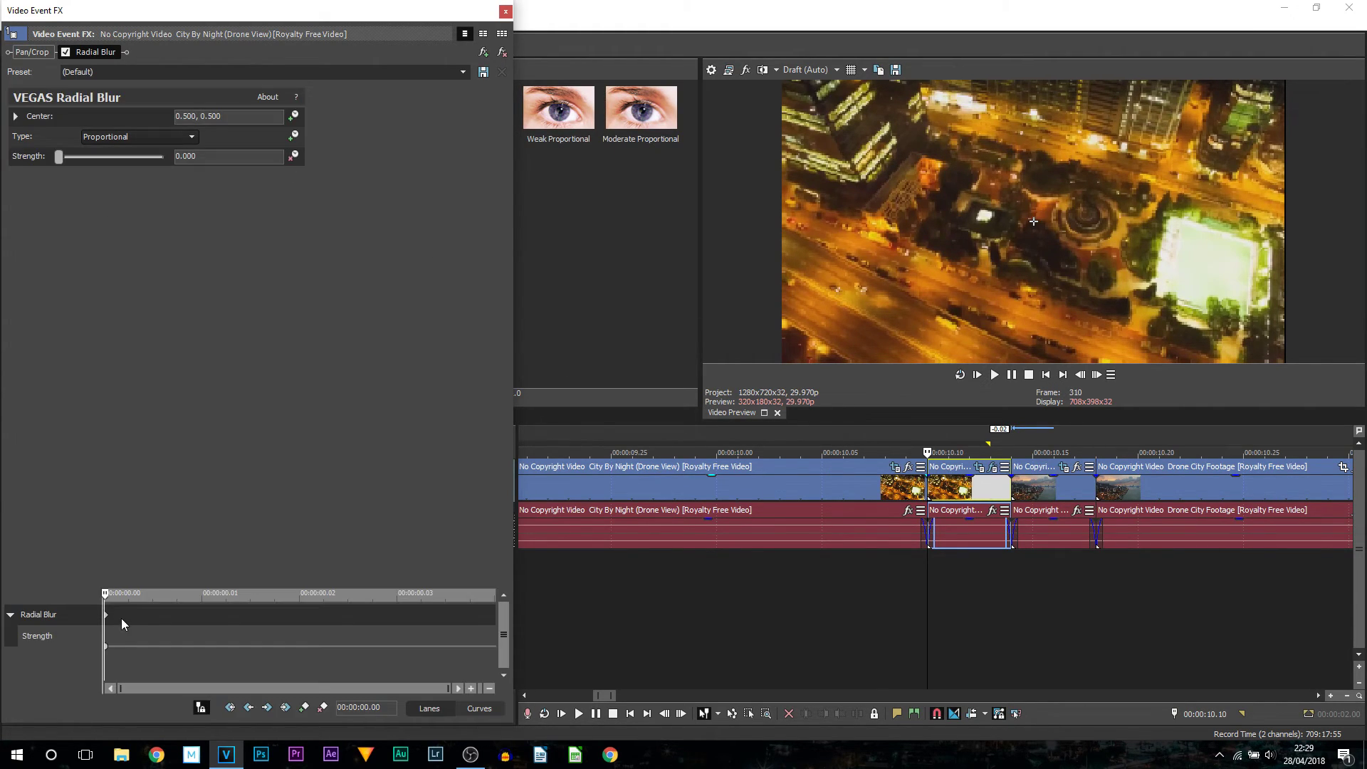
{"action": "left_click_drag", "start_coordinate": [130, 621], "coordinate": [499, 587]}
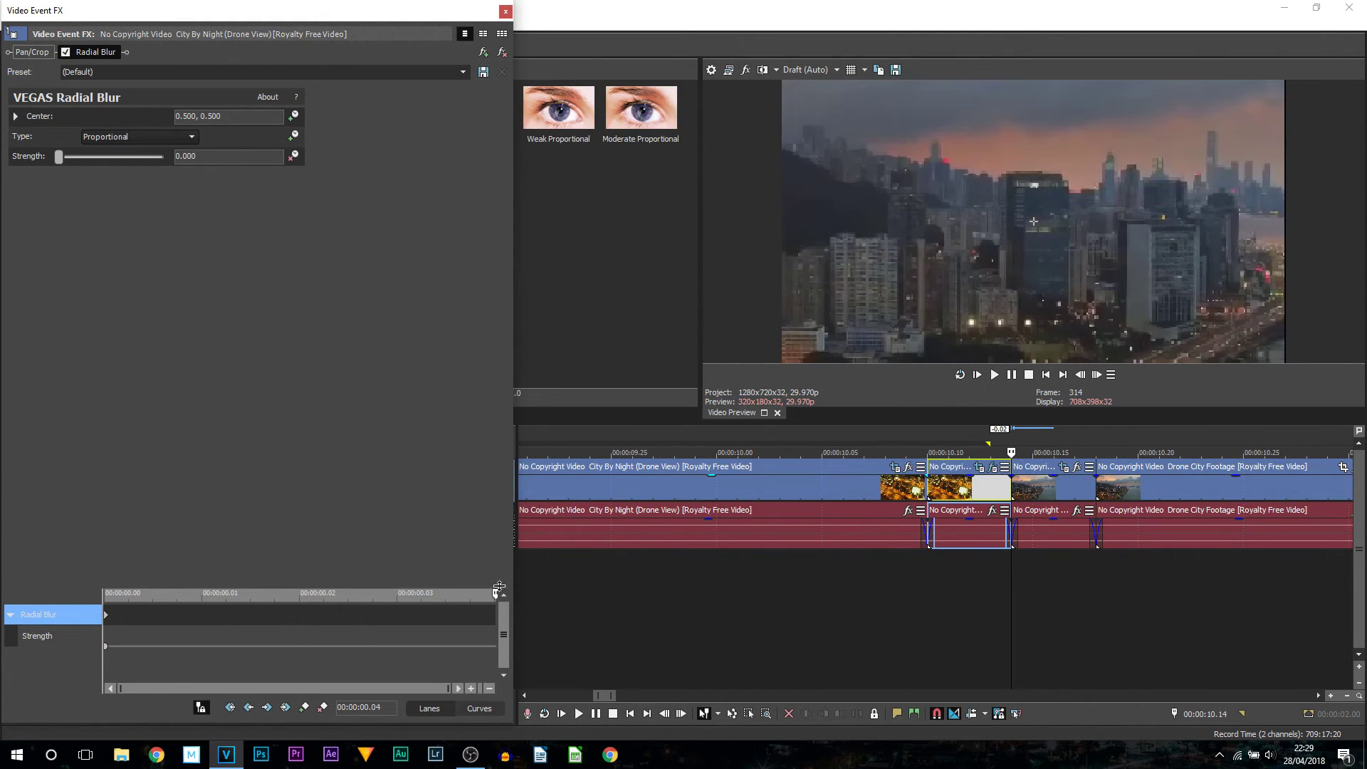
{"action": "left_click_drag", "start_coordinate": [57, 157], "coordinate": [118, 158]}
{"action": "left_click", "coordinate": [506, 12]}
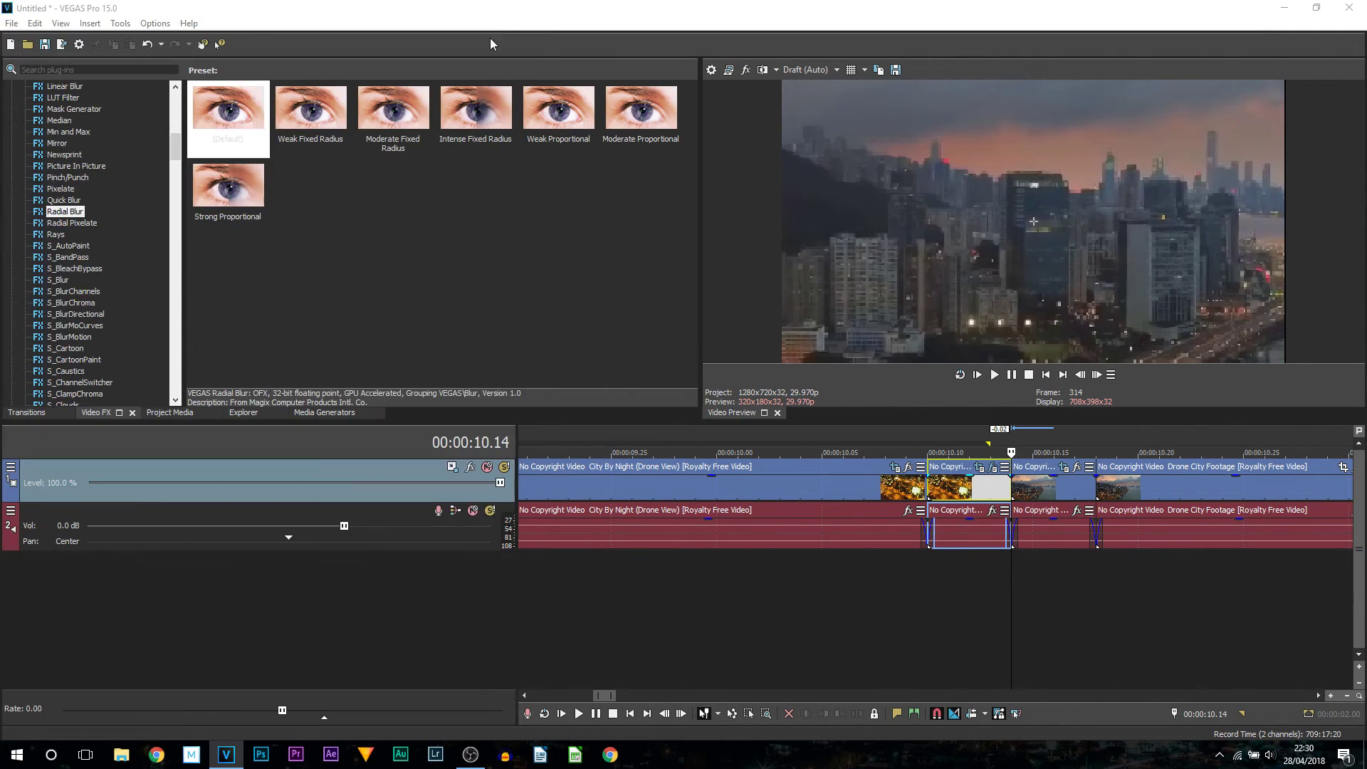
Apply default Radial Blur to the short Drone City Footage segment, animating Strength from 0.673 at its start to 0 at 00:00:00.04
{"action": "left_click_drag", "start_coordinate": [229, 121], "coordinate": [378, 150]}
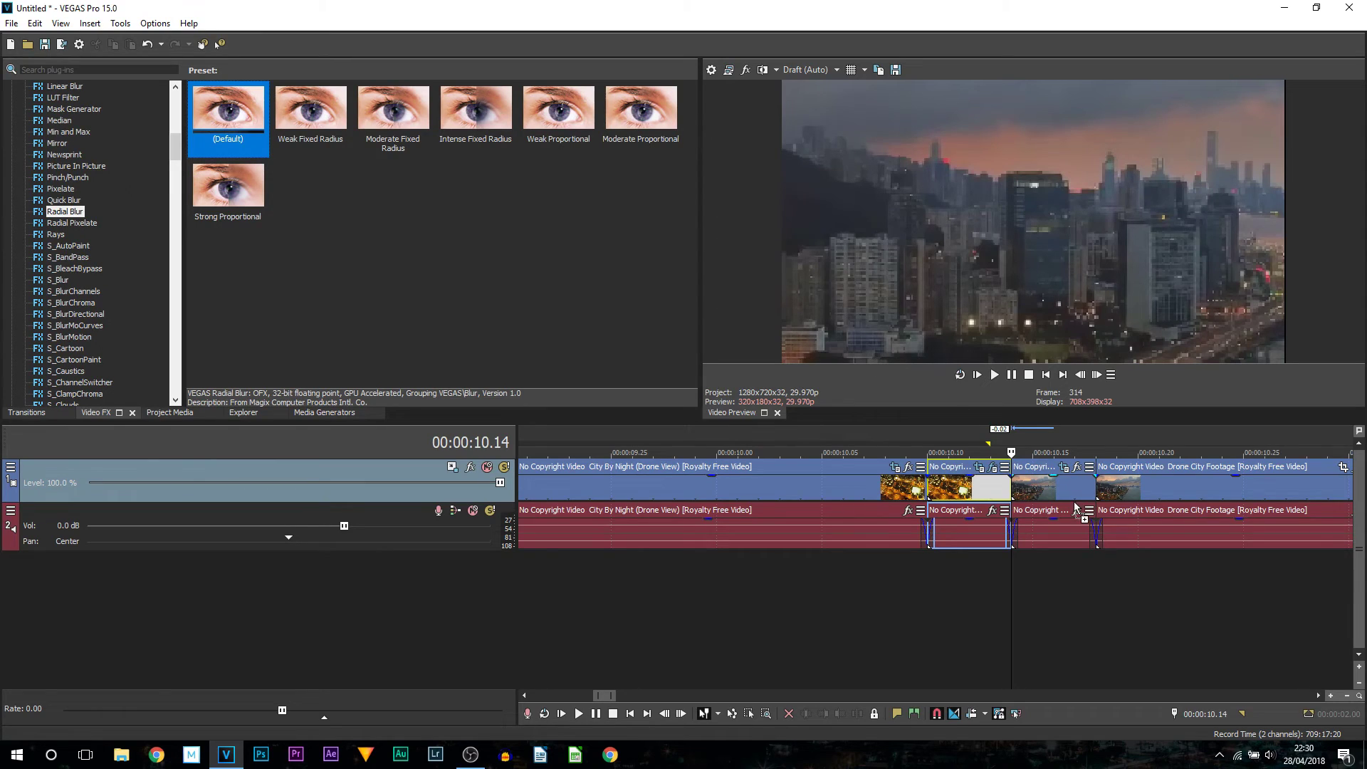
{"action": "left_click_drag", "start_coordinate": [1046, 478], "coordinate": [1046, 479]}
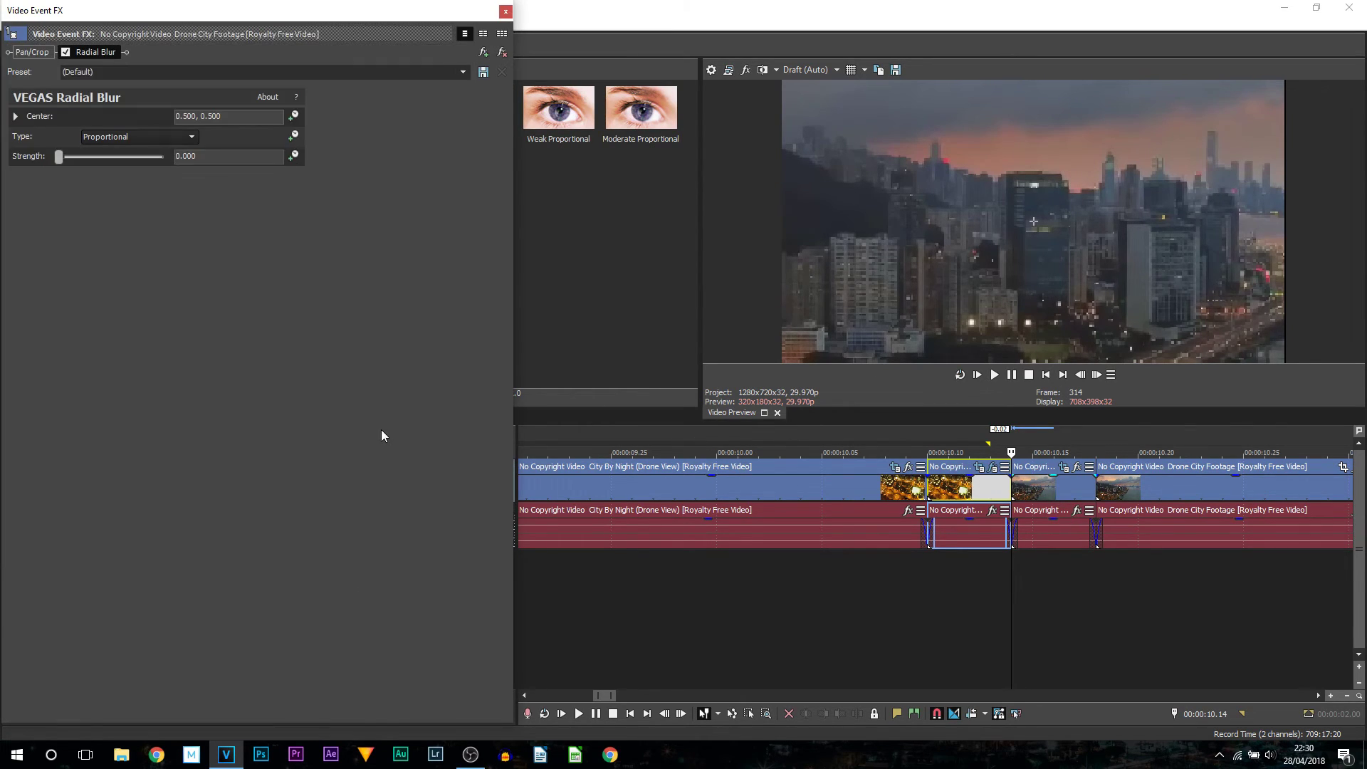
{"action": "left_click", "coordinate": [291, 156]}
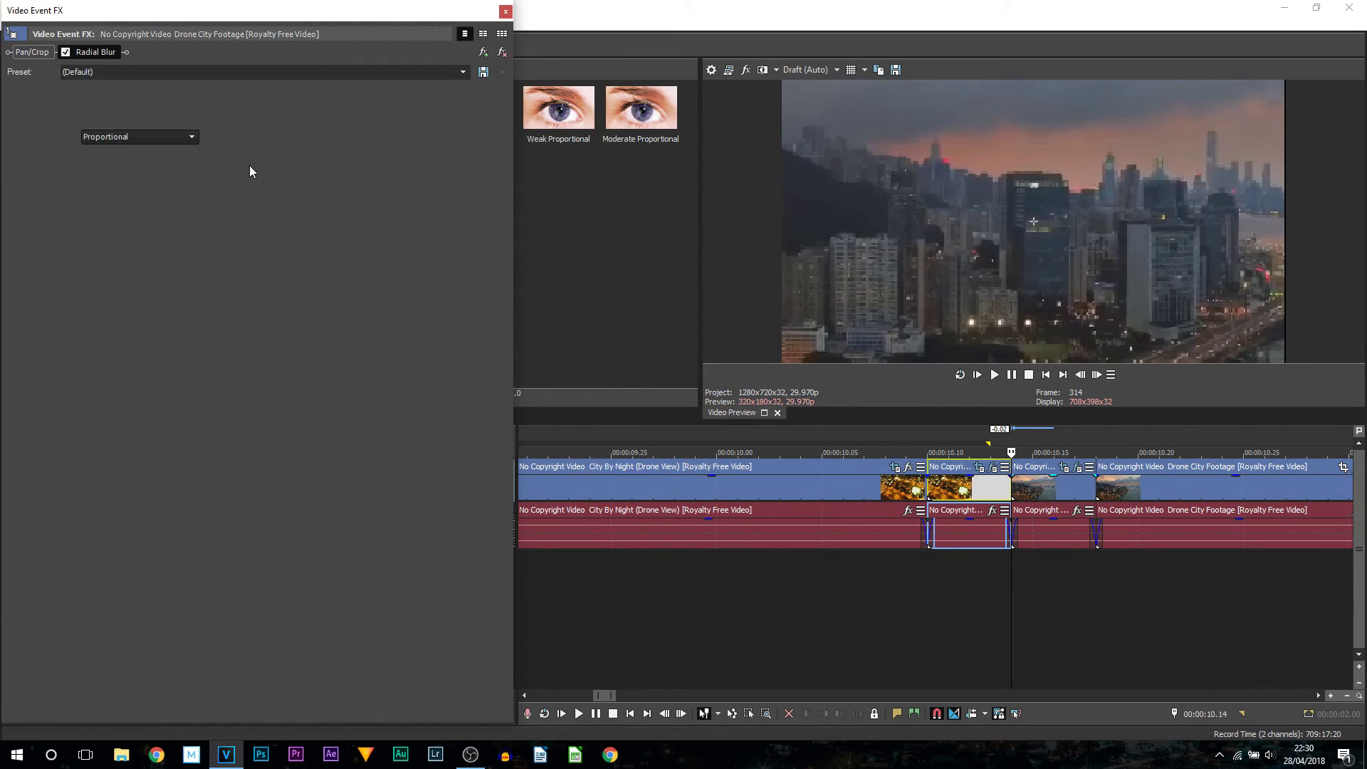
{"action": "left_click_drag", "start_coordinate": [57, 159], "coordinate": [128, 163]}
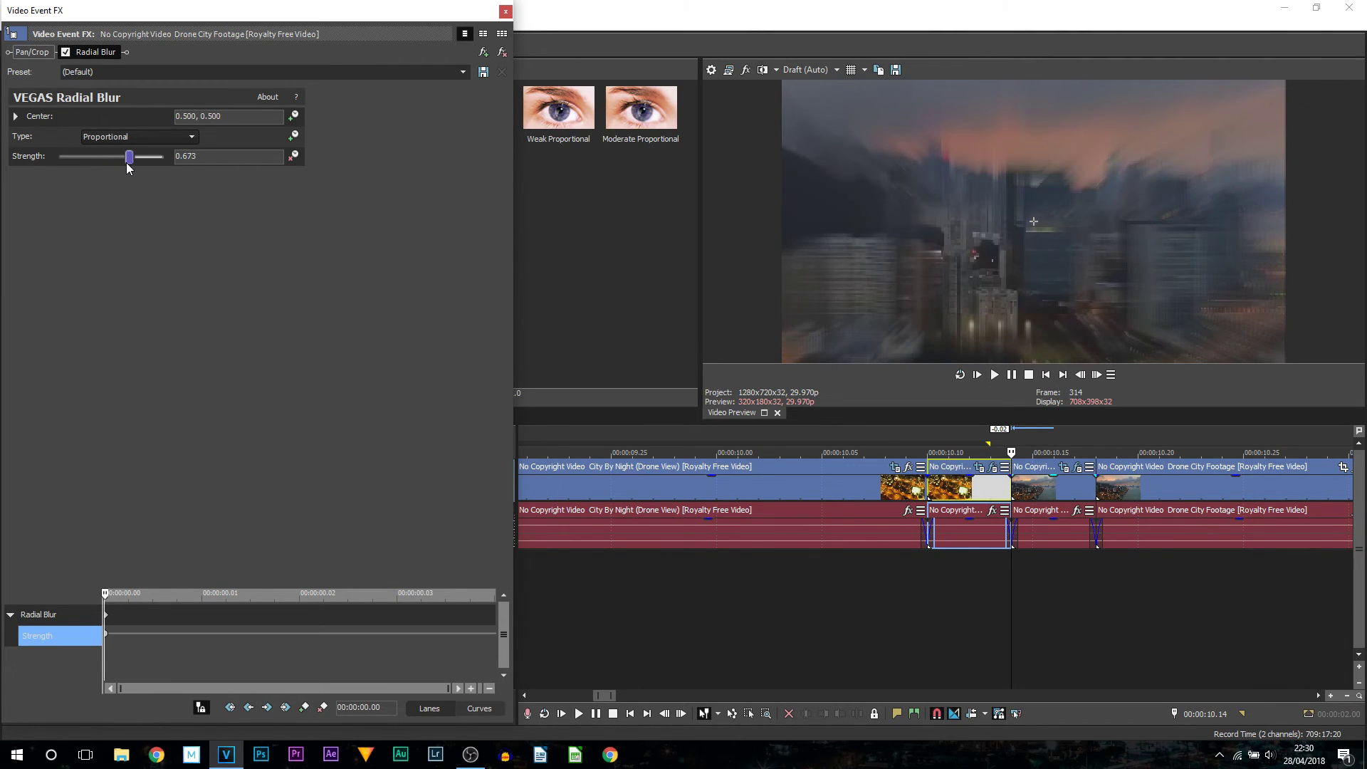
{"action": "left_click_drag", "start_coordinate": [250, 613], "coordinate": [132, 219]}
{"action": "left_click_drag", "start_coordinate": [134, 155], "coordinate": [3, 156]}
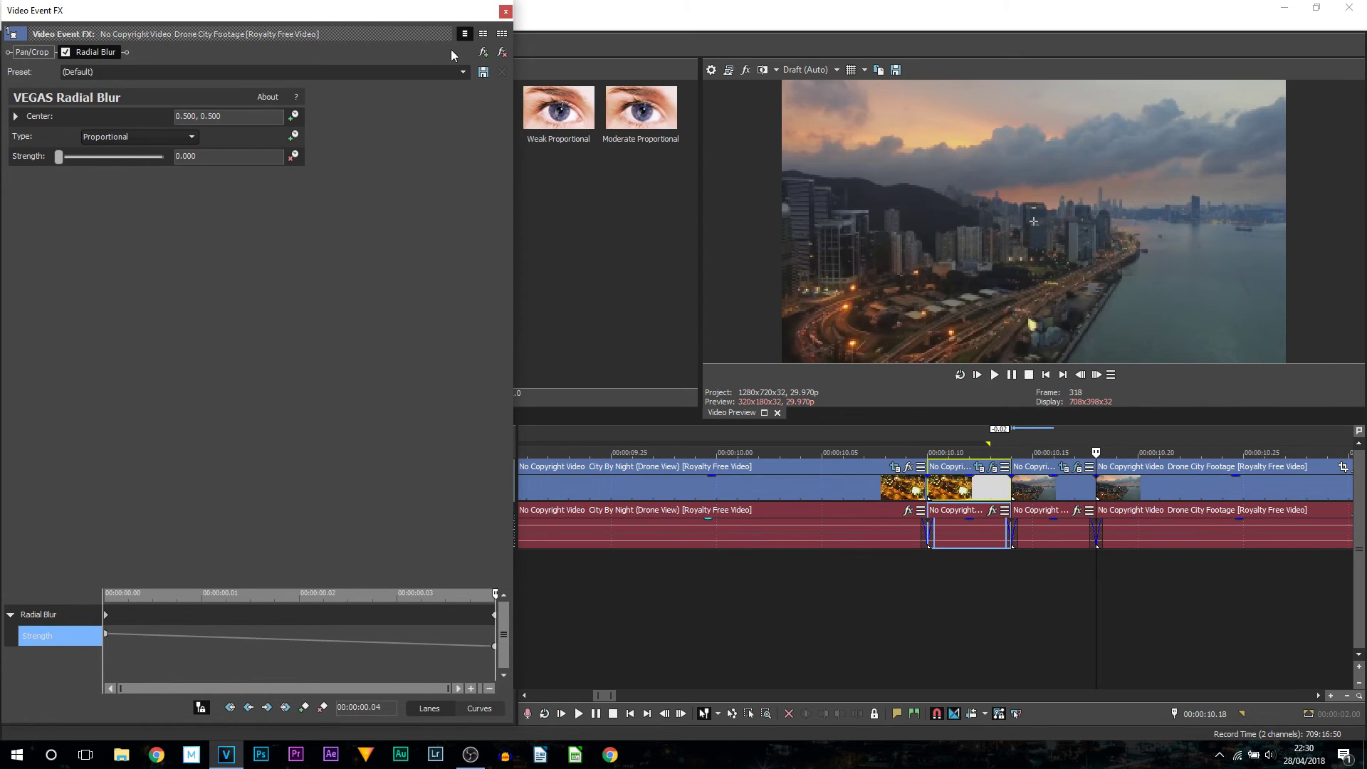
Close the Radial Blur settings and play back the transition across the cut repeatedly, starting from shortly before it
{"action": "left_click", "coordinate": [505, 12]}
{"action": "scroll", "coordinate": [800, 480], "scroll_direction": "down", "scroll_amount": 5}
{"action": "left_click", "coordinate": [832, 614]}
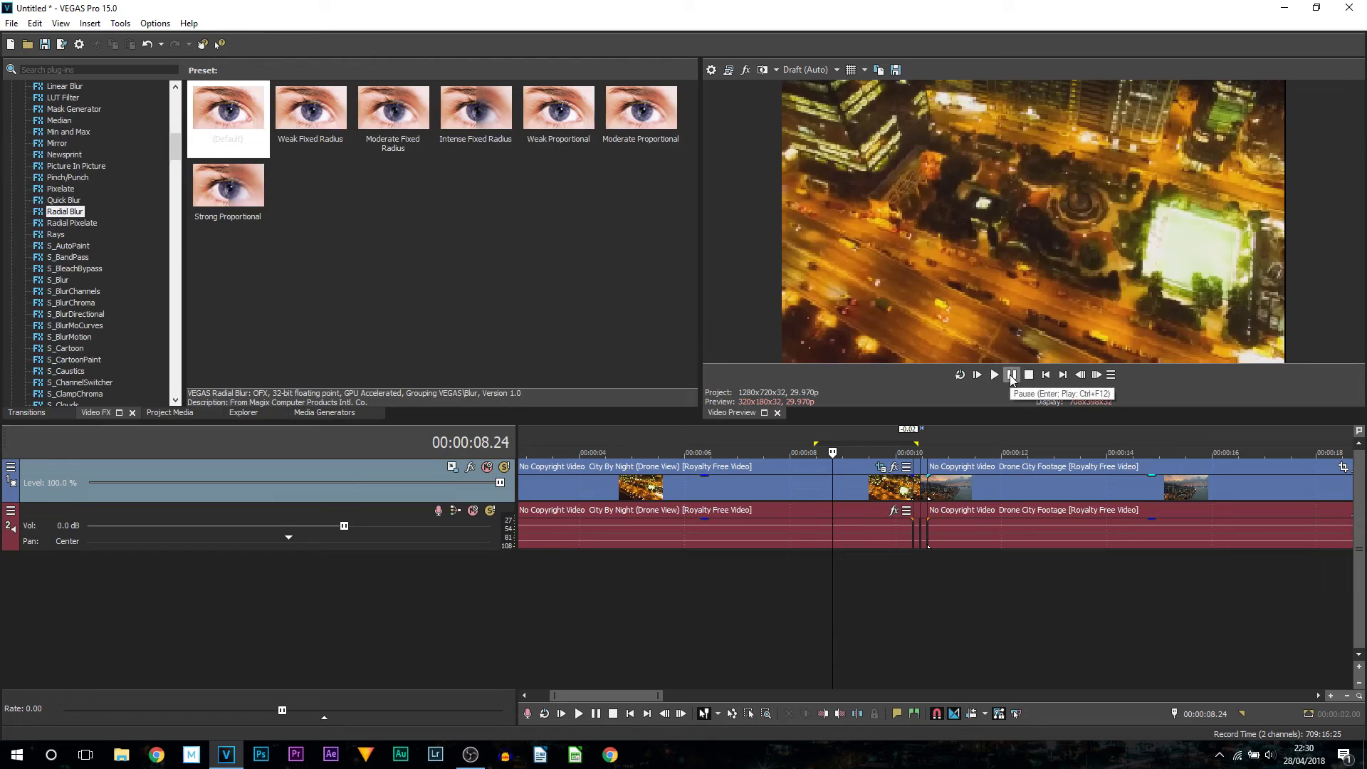
{"action": "left_click", "coordinate": [1011, 375]}
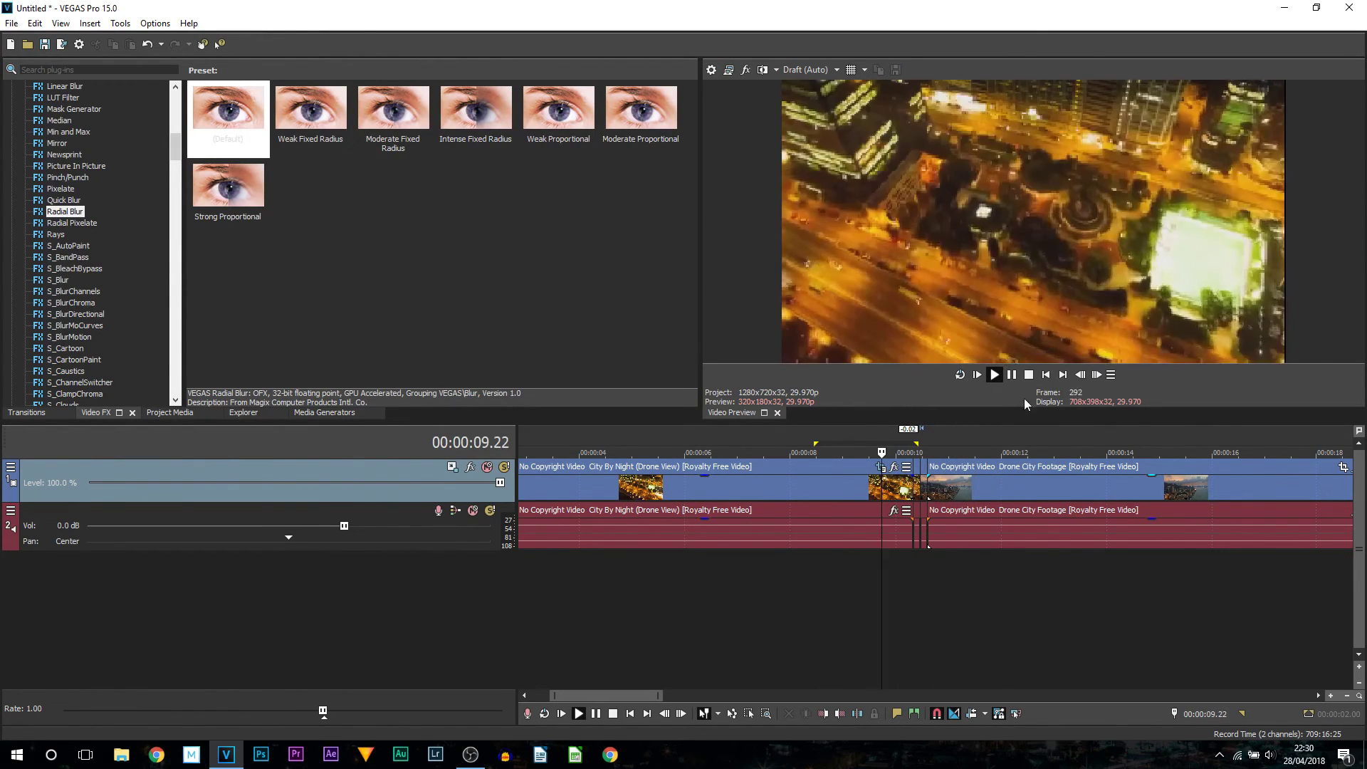
{"action": "left_click", "coordinate": [1011, 376]}
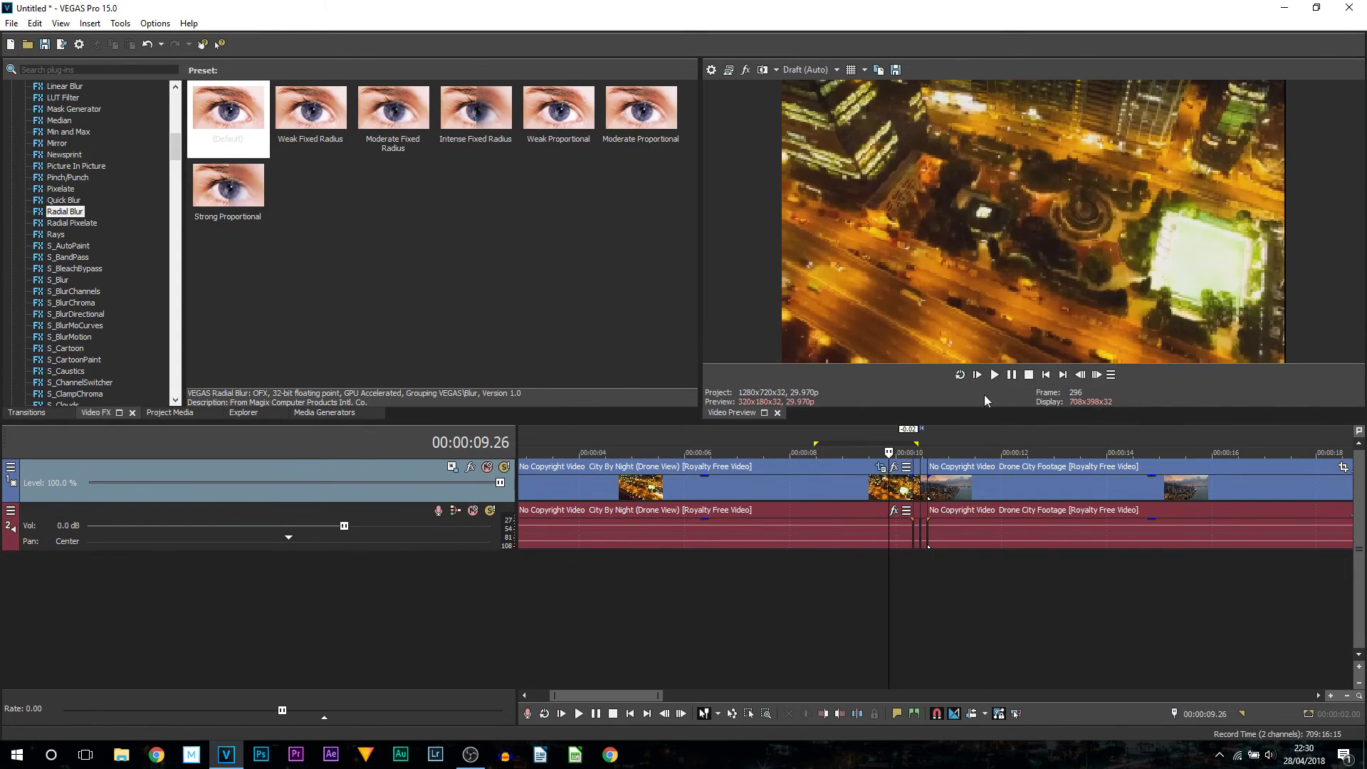
{"action": "left_click", "coordinate": [1011, 376]}
{"action": "left_click", "coordinate": [1012, 375]}
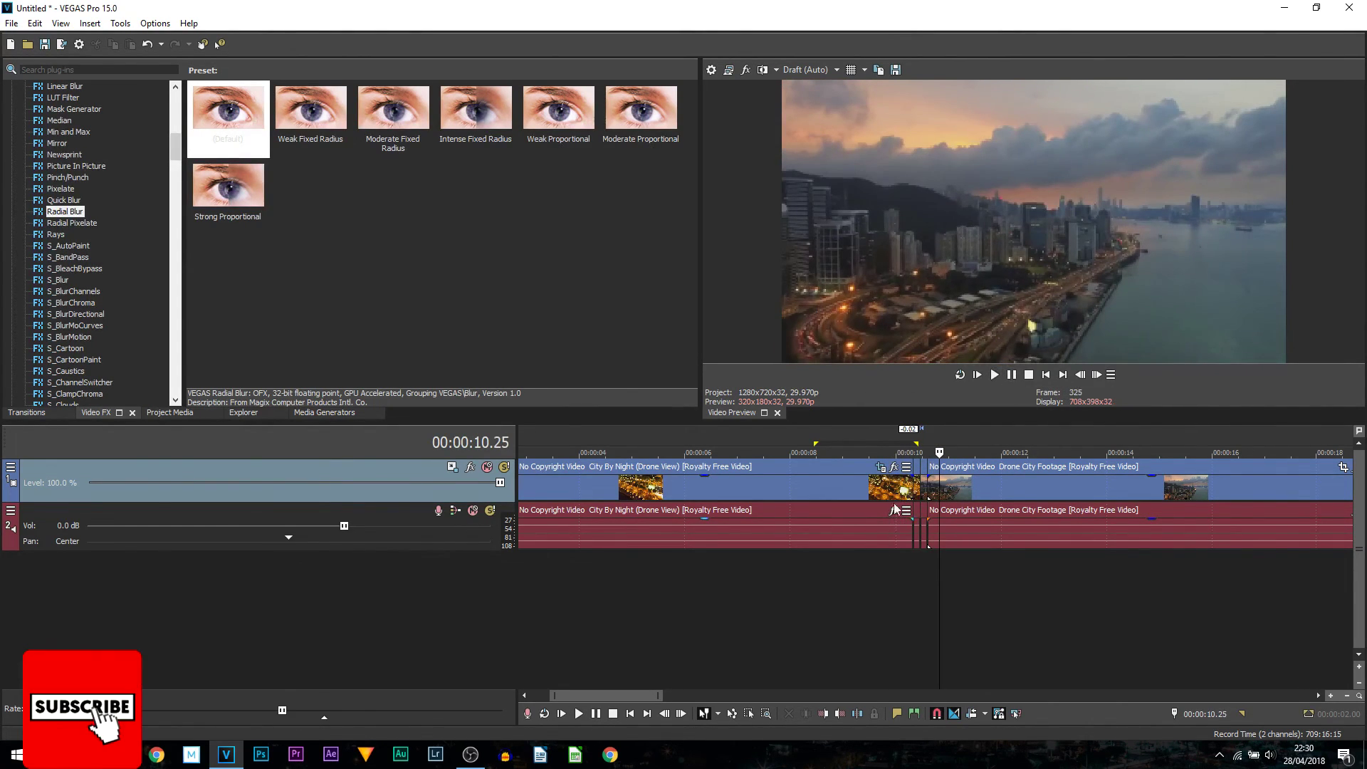
{"action": "left_click", "coordinate": [891, 427]}
{"action": "left_click", "coordinate": [1011, 375]}
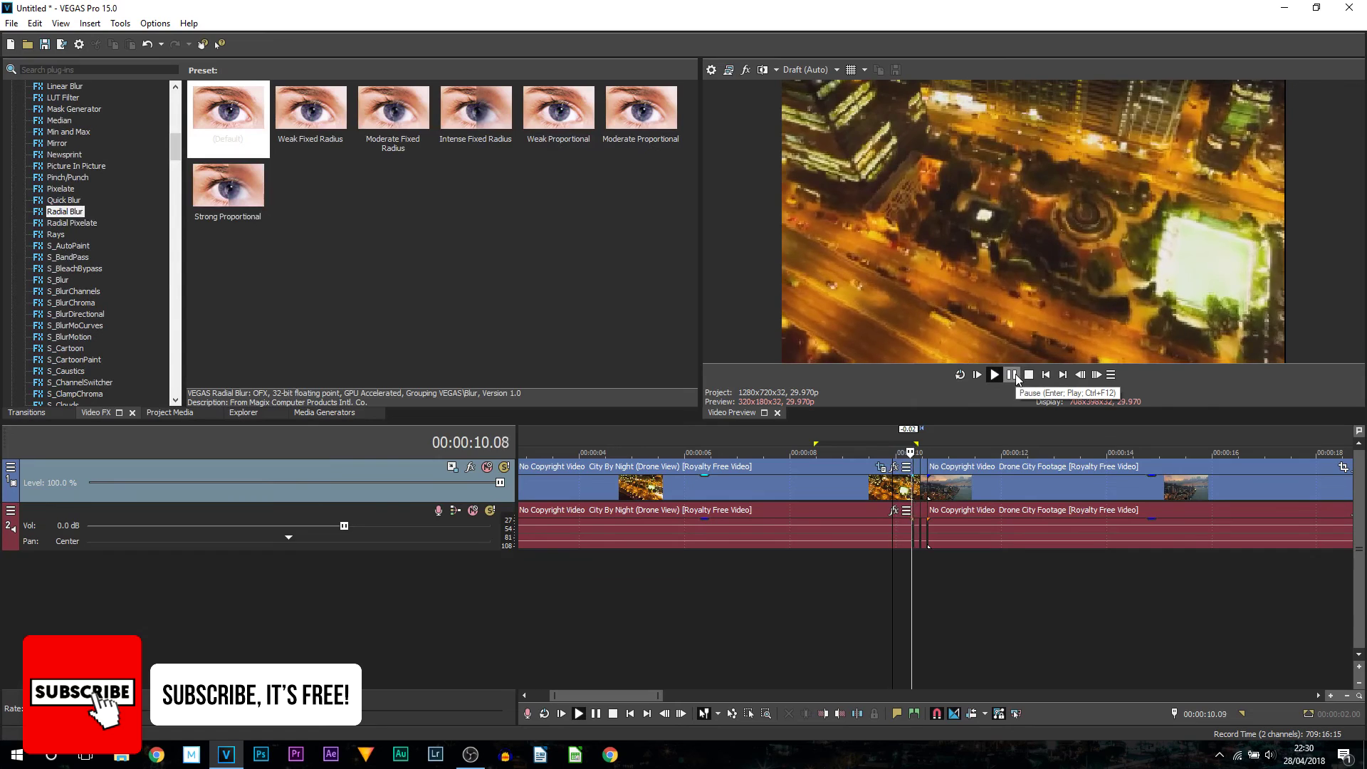
Examine the Radial Blur transition frame by frame from 00:00:10.03 to 00:00:10.24
{"action": "scroll", "coordinate": [900, 595], "scroll_direction": "up", "scroll_amount": 3}
{"action": "left_click", "coordinate": [795, 595]}
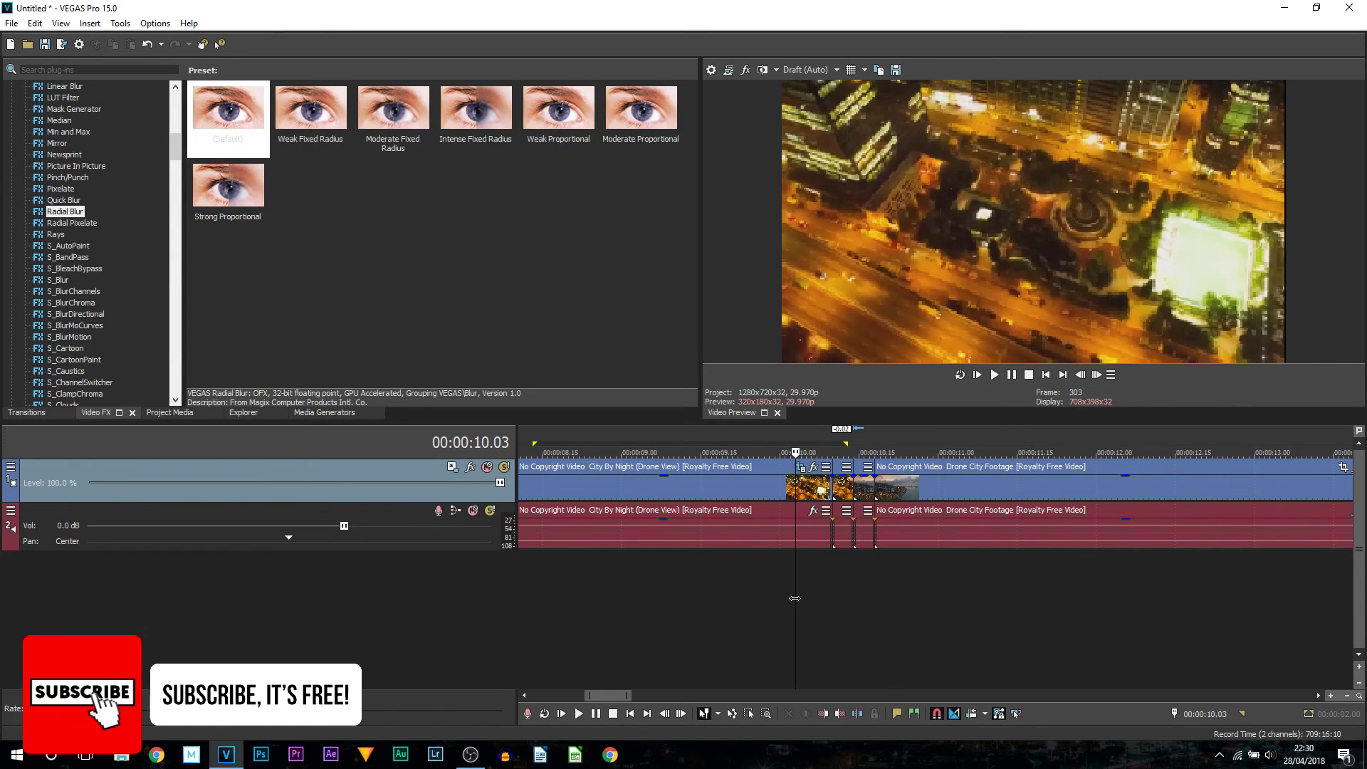
{"action": "key", "text": "Right"}
{"action": "key", "text": "Right"}
{"action": "key", "text": "Right"}
{"action": "key", "text": "Right"}
{"action": "key", "text": "Right"}
{"action": "key", "text": "Right"}
{"action": "key", "text": "Right"}
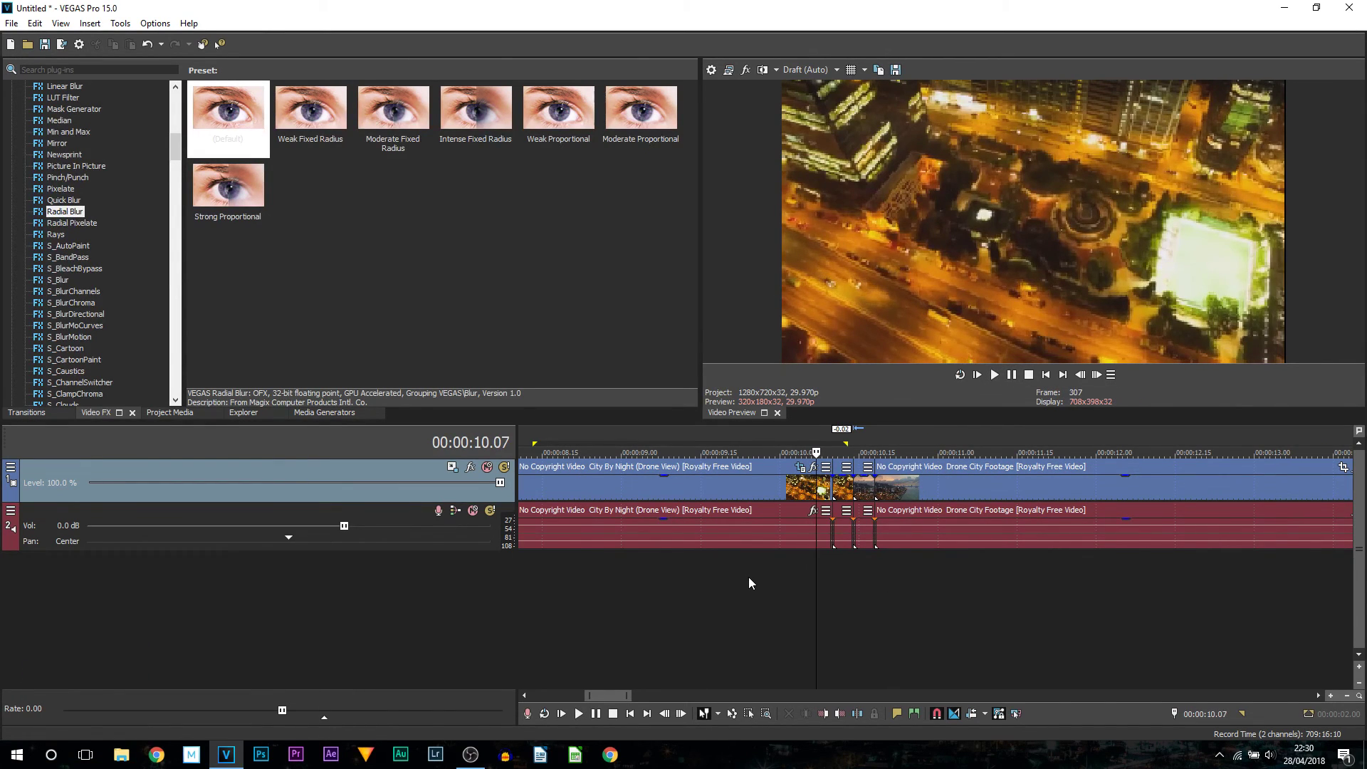
{"action": "key", "text": "Right"}
{"action": "key", "text": "Right"}
{"action": "key", "text": "Right"}
{"action": "key", "text": "Right"}
{"action": "key", "text": "Right"}
{"action": "key", "text": "Right"}
{"action": "key", "text": "Right"}
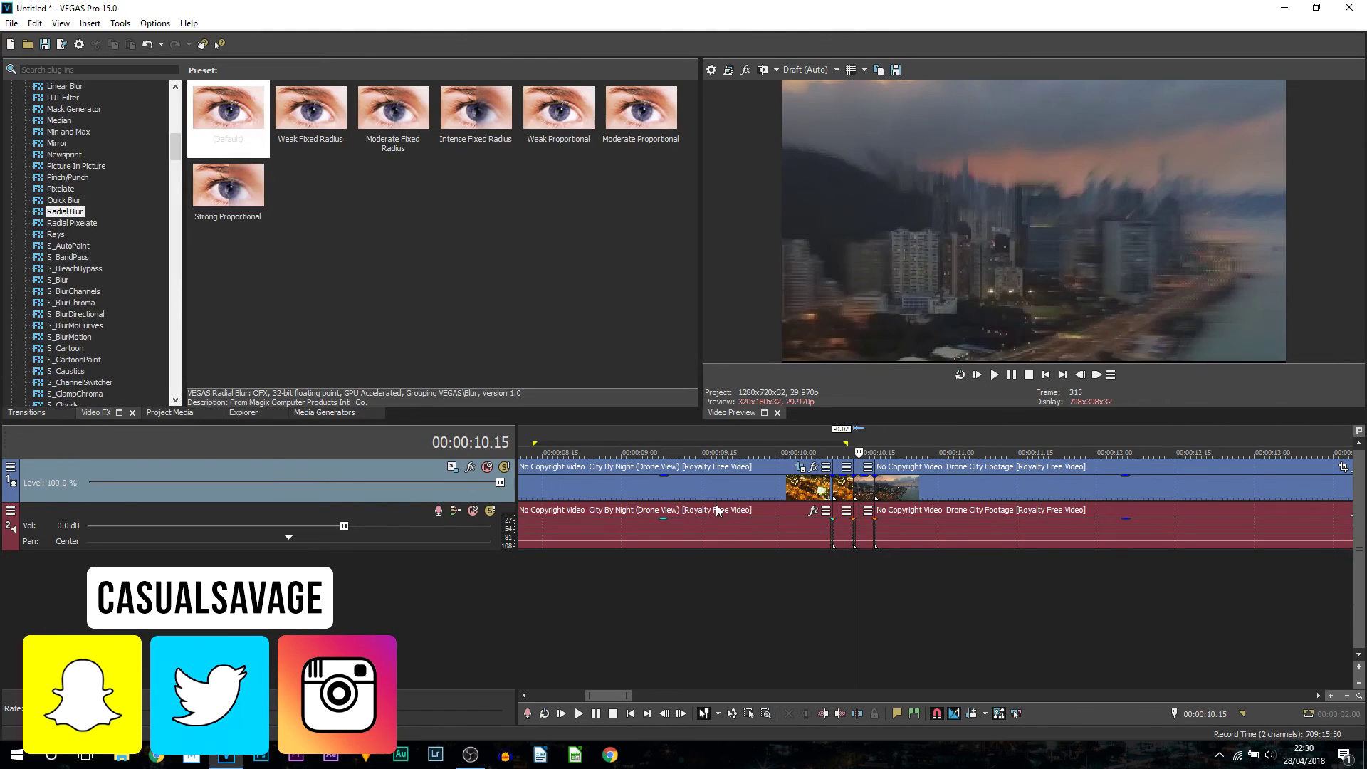
{"action": "key", "text": "Right"}
{"action": "key", "text": "Right"}
{"action": "key", "text": "Right"}
{"action": "key", "text": "Right"}
{"action": "key", "text": "Right"}
{"action": "key", "text": "Right"}
{"action": "key", "text": "Right"}
{"action": "key", "text": "Right"}
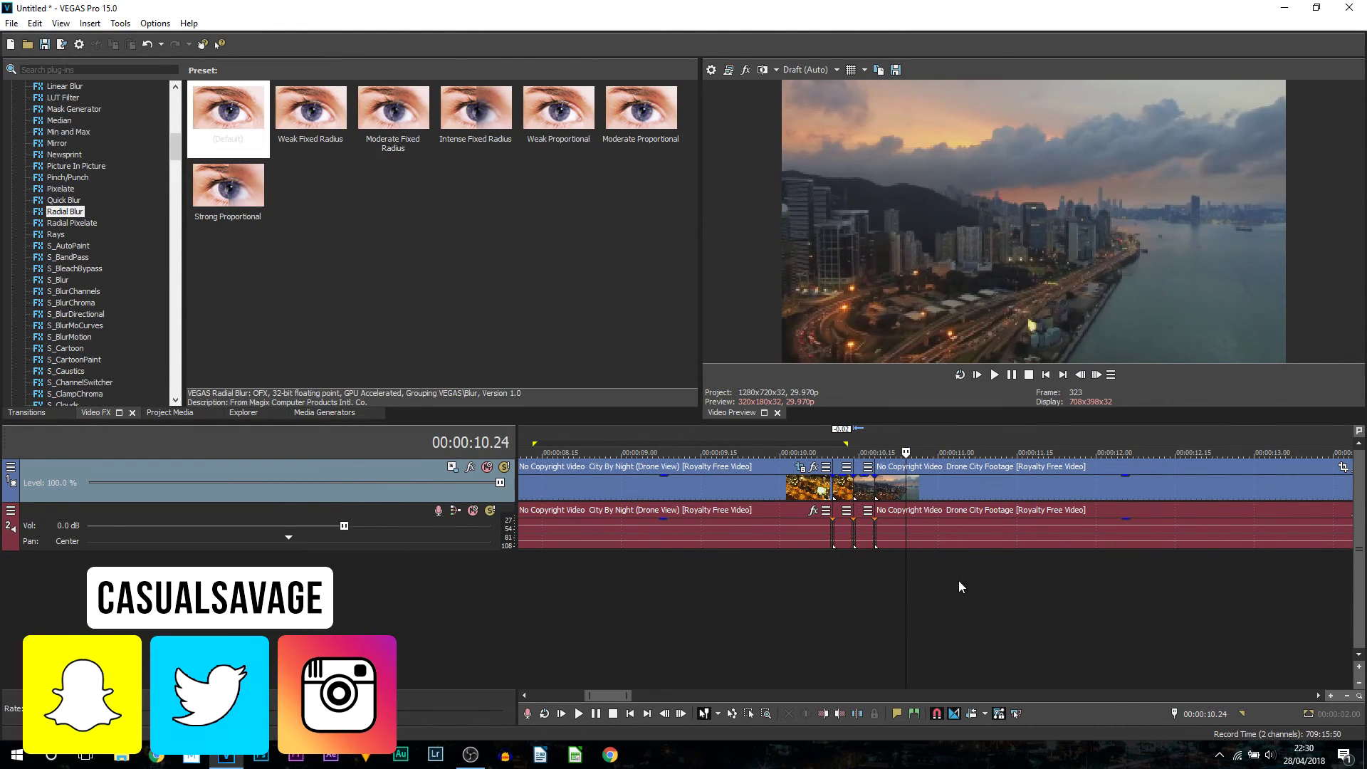
Play the blurred transition once more from 00:00:10.05, just before the short City By Night segment, into the Drone City Footage clip
{"action": "left_click", "coordinate": [805, 613]}
{"action": "scroll", "coordinate": [793, 618], "scroll_direction": "down", "scroll_amount": 3}
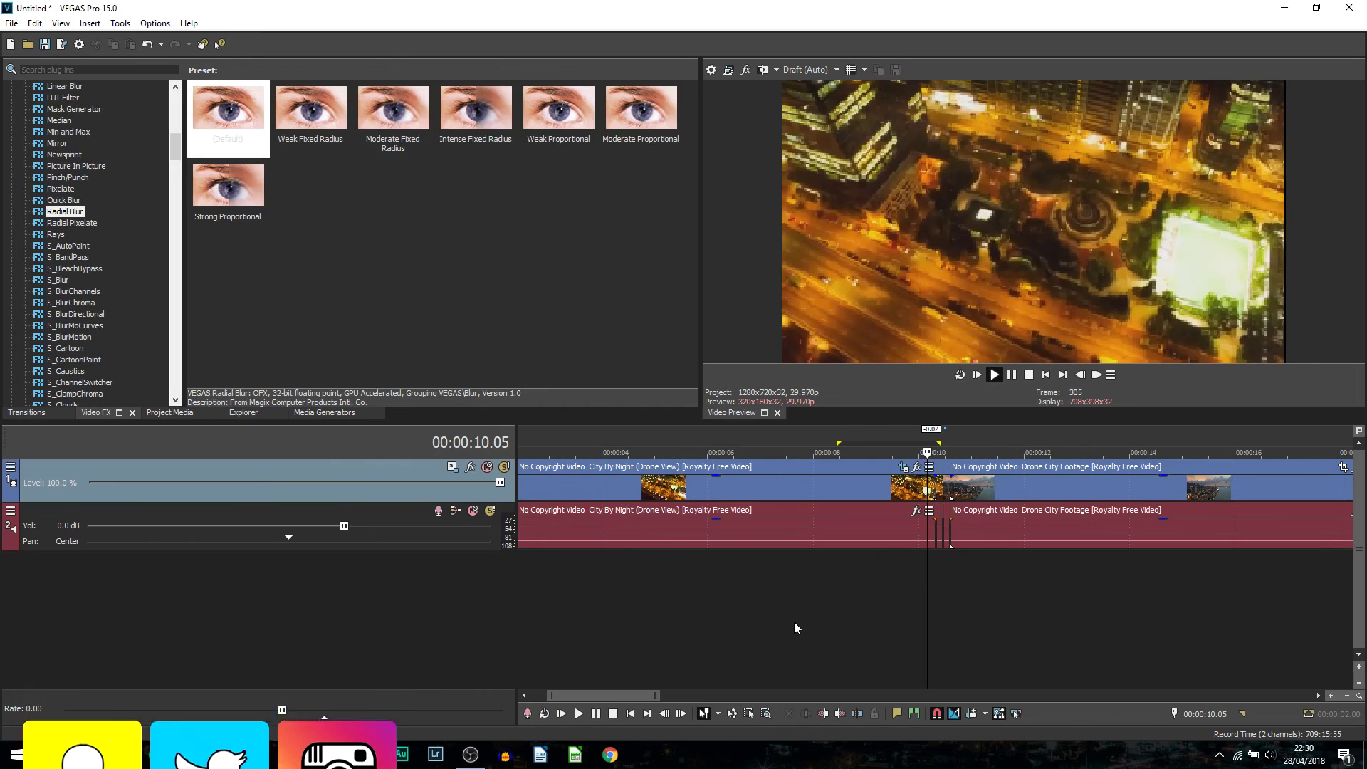
{"action": "key", "text": "space"}
{"action": "scroll", "coordinate": [804, 622], "scroll_direction": "down", "scroll_amount": 3}
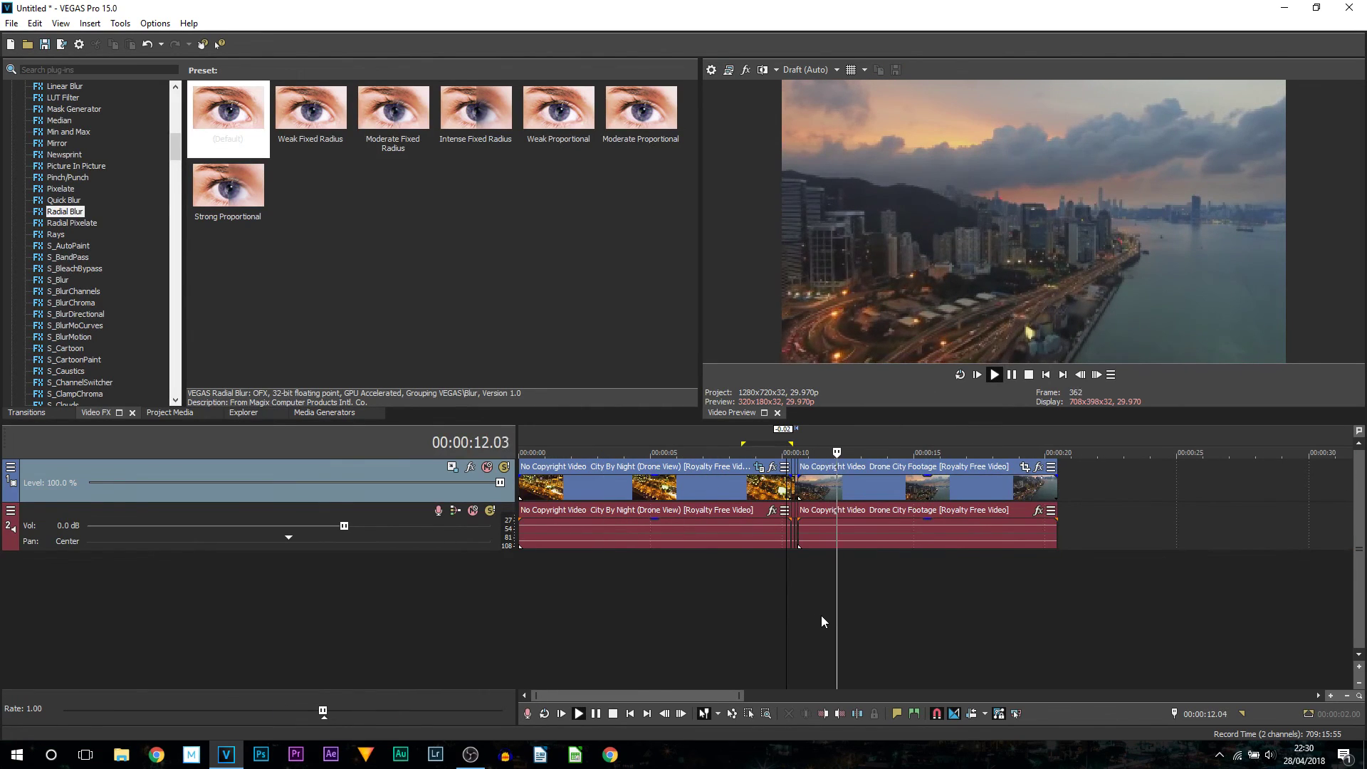